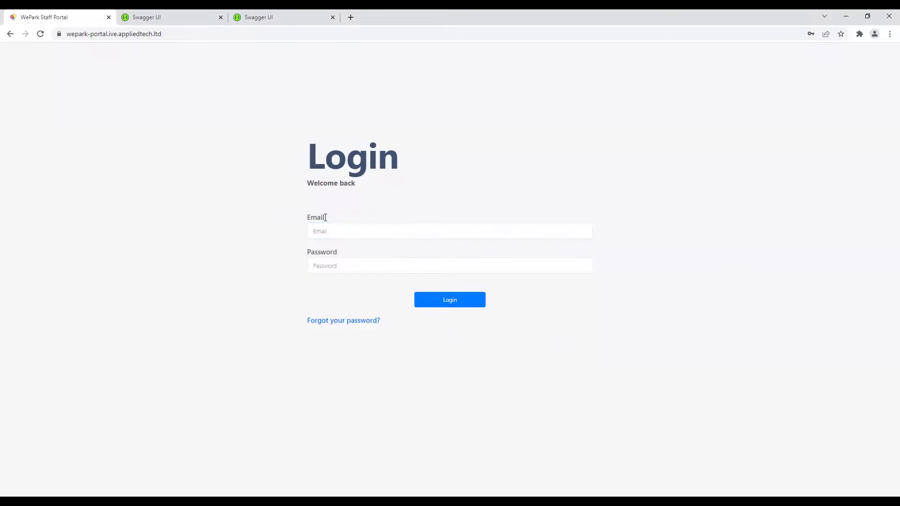
Step: Log in with the administrator username and password to reach the Article Analytics dashboard
click(328, 223)
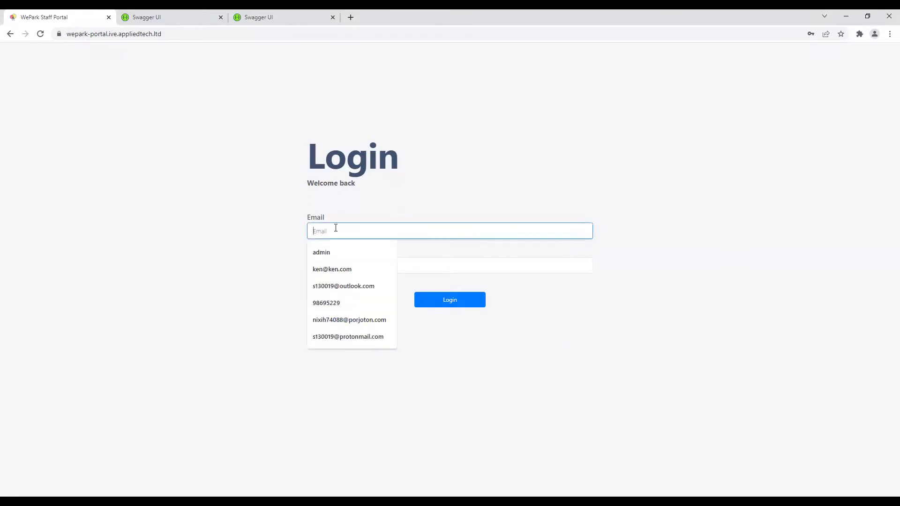
text(admin)
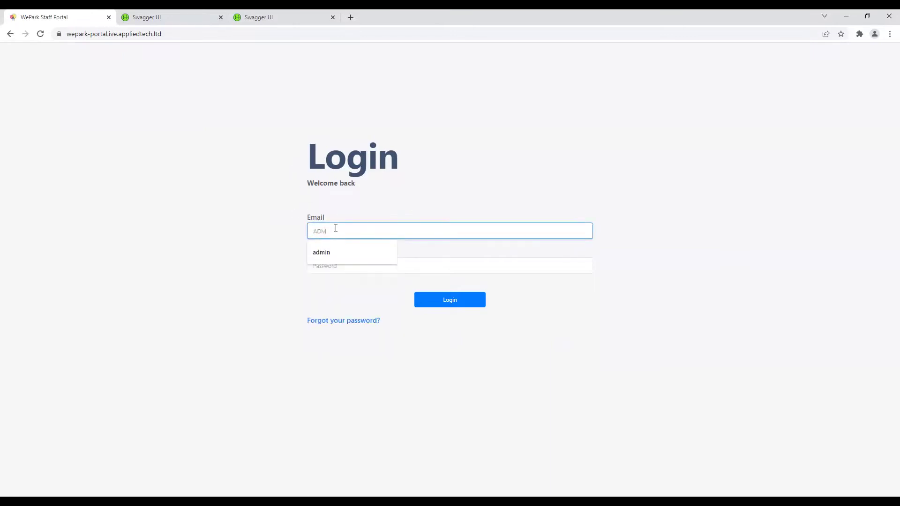
key(Tab)
text(admin)
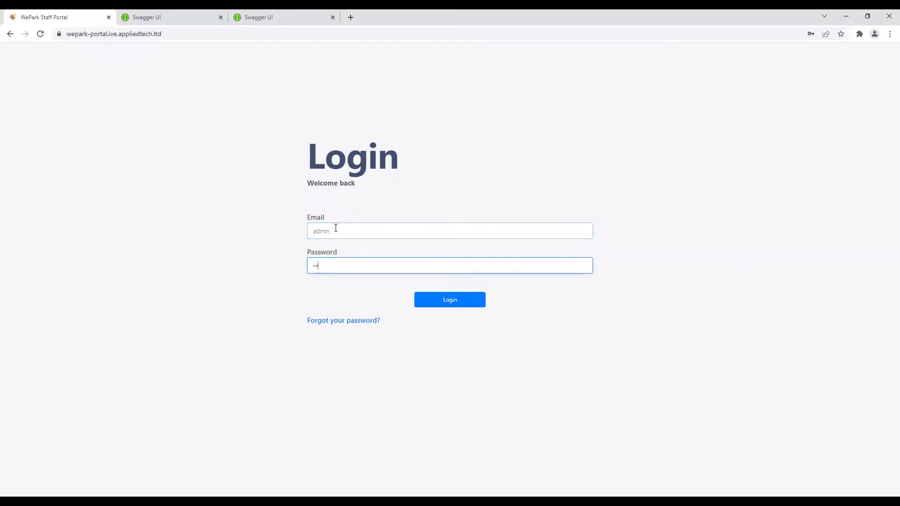
key(Return)
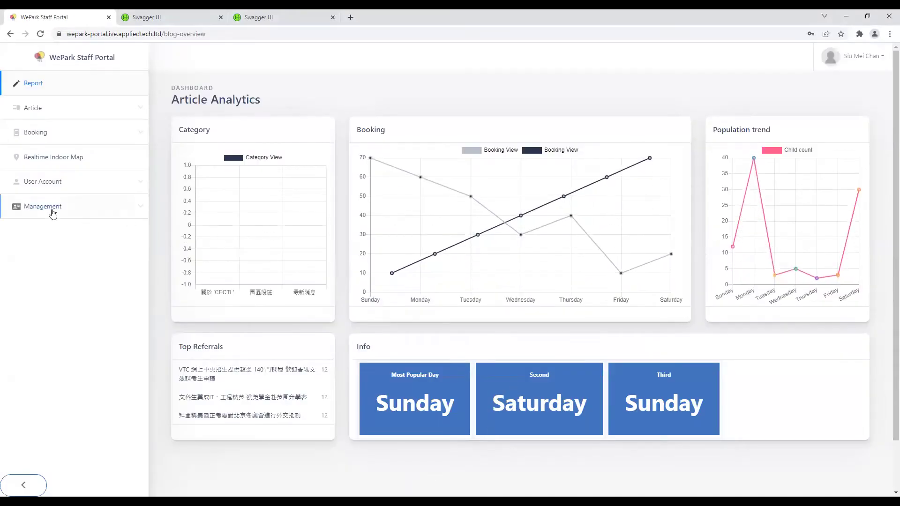
Step: Open Booking > Booking Time Settings and bring up the + New Event Add Dates/Times form
click(79, 205)
click(78, 201)
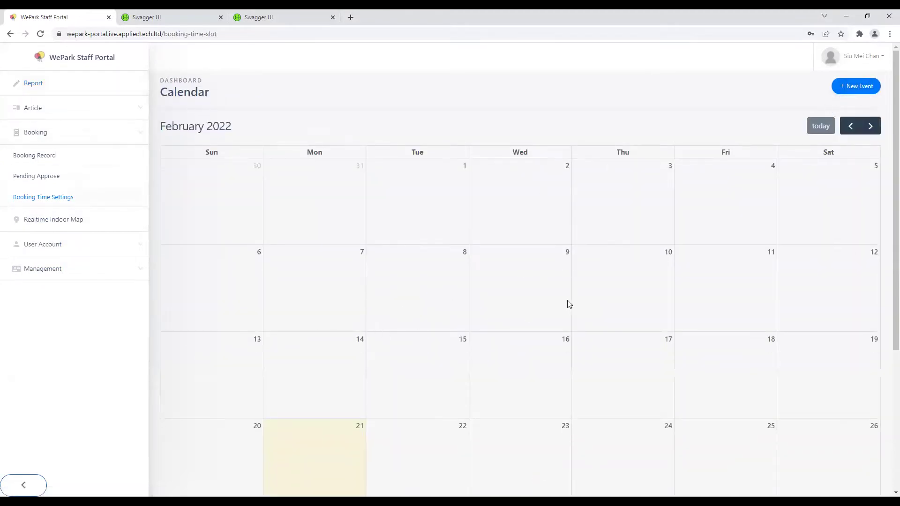
click(844, 91)
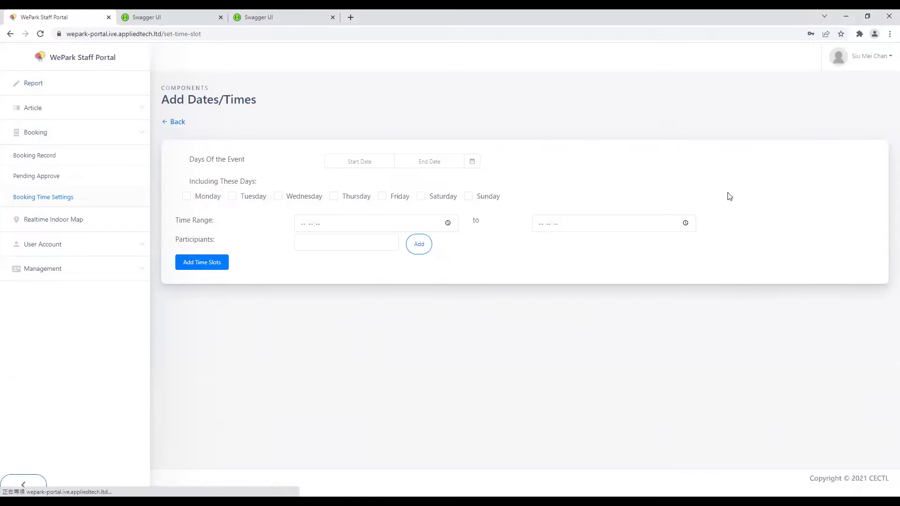
click(79, 200)
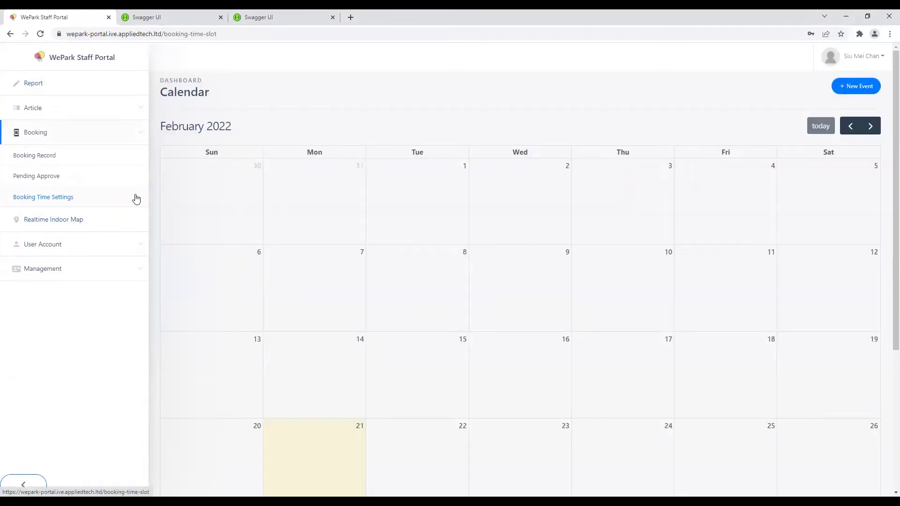
click(853, 90)
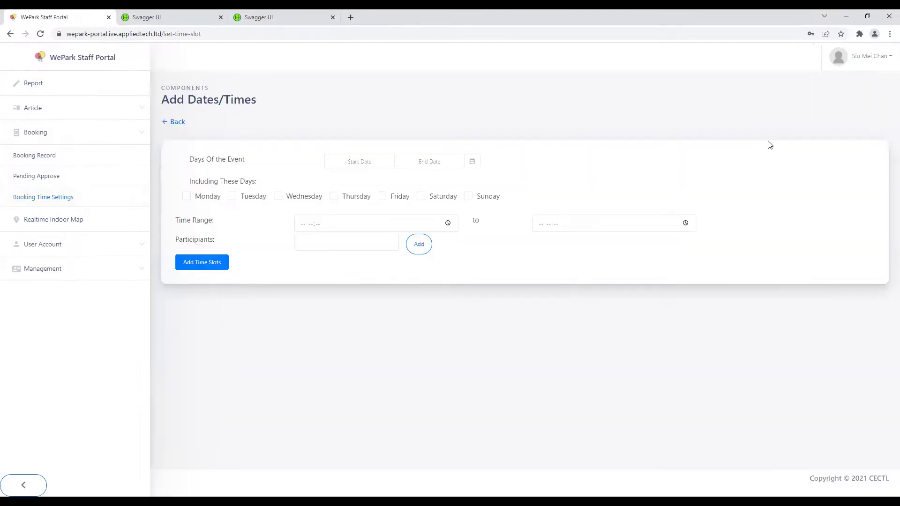
Step: Set the date range to 1–28 February 2022 on Wednesdays and Thursdays
click(364, 161)
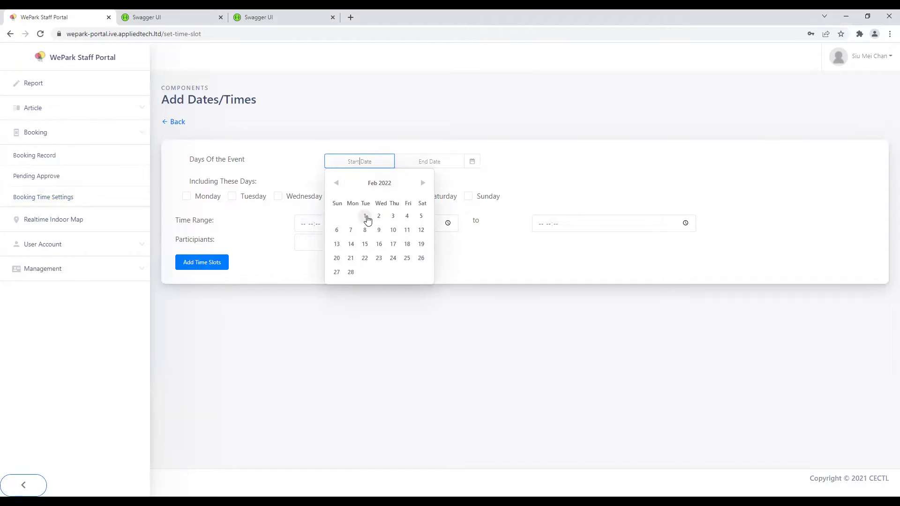
click(365, 217)
click(419, 272)
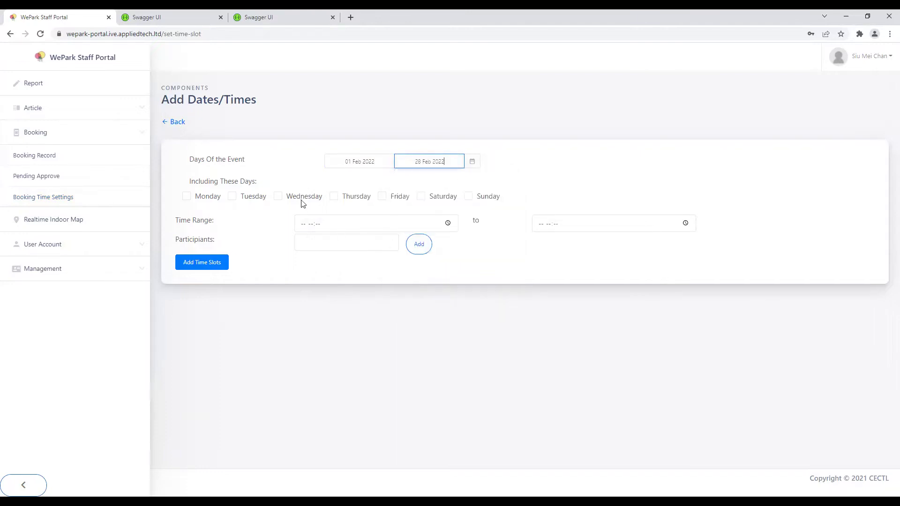
click(302, 197)
click(360, 200)
Step: Set the timeslot start time to 下午01:30 (13:30)
click(326, 225)
key(alt+Down)
click(334, 259)
scroll(361, 267, up, 2)
scroll(362, 268, up, 3)
click(361, 295)
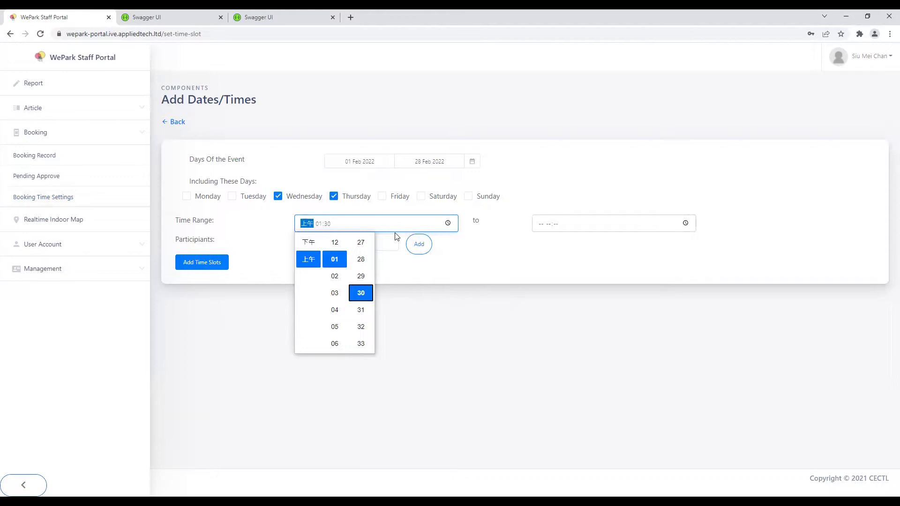
click(448, 224)
click(447, 224)
click(305, 257)
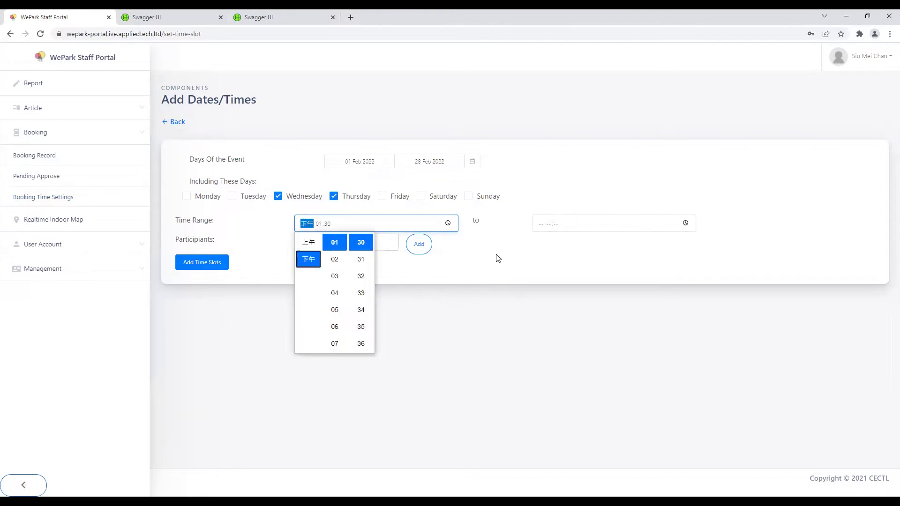
Step: Set the timeslot end time to 下午03:00 (15:00)
click(684, 225)
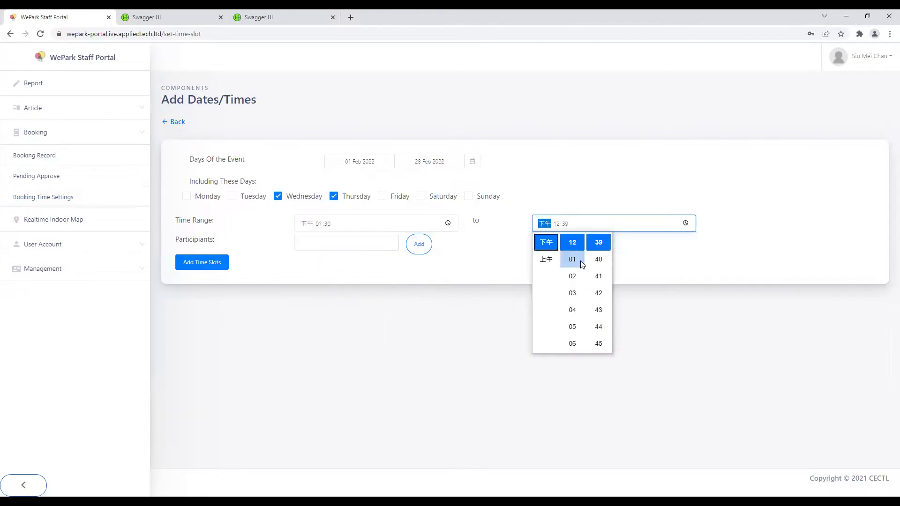
click(572, 293)
scroll(598, 281, up, 7)
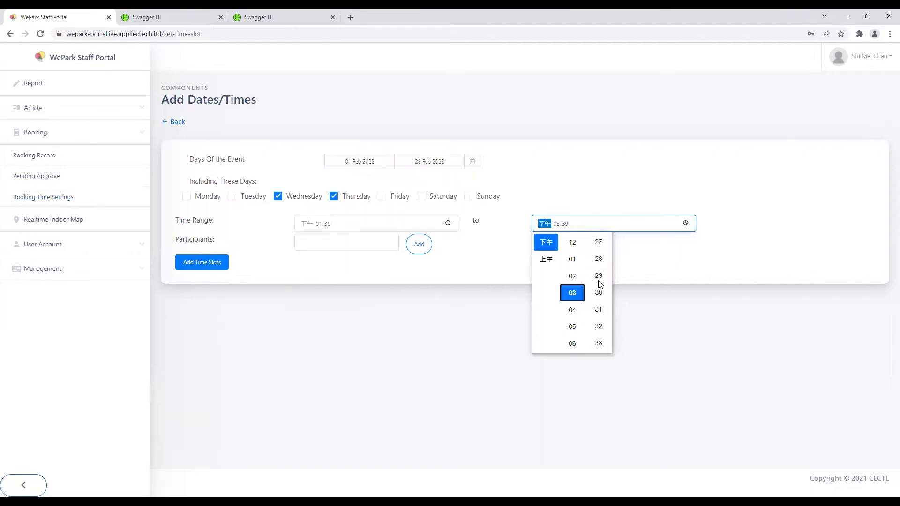
scroll(599, 283, up, 5)
click(598, 244)
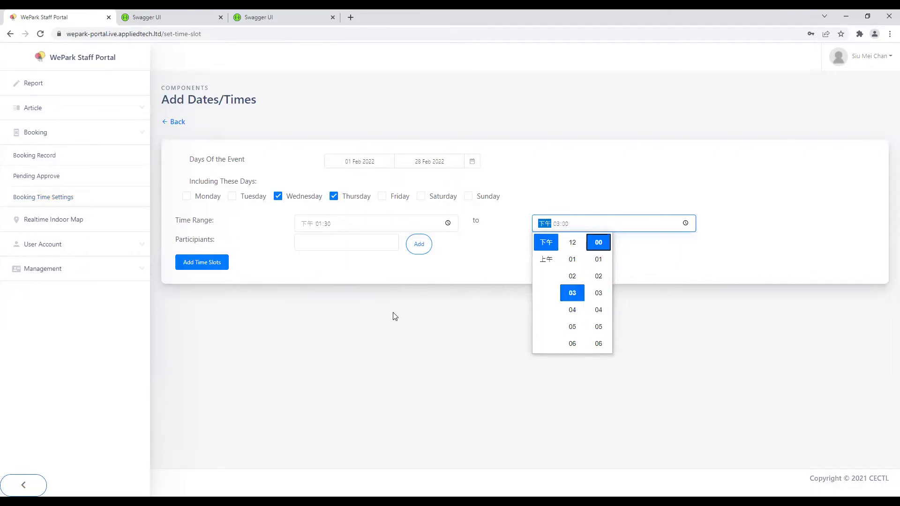
click(339, 242)
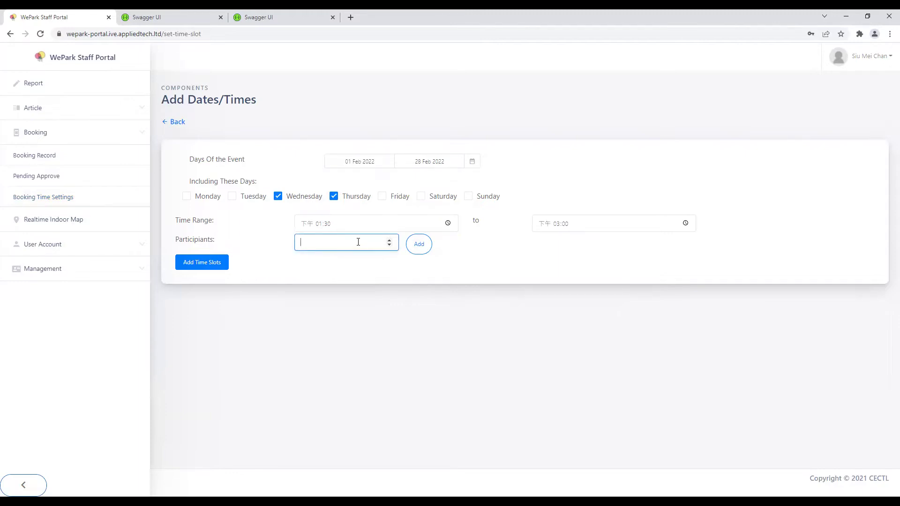
Step: Enter 5 participants and add the 13:30–15:00 timeslot to the list
text(5)
click(507, 277)
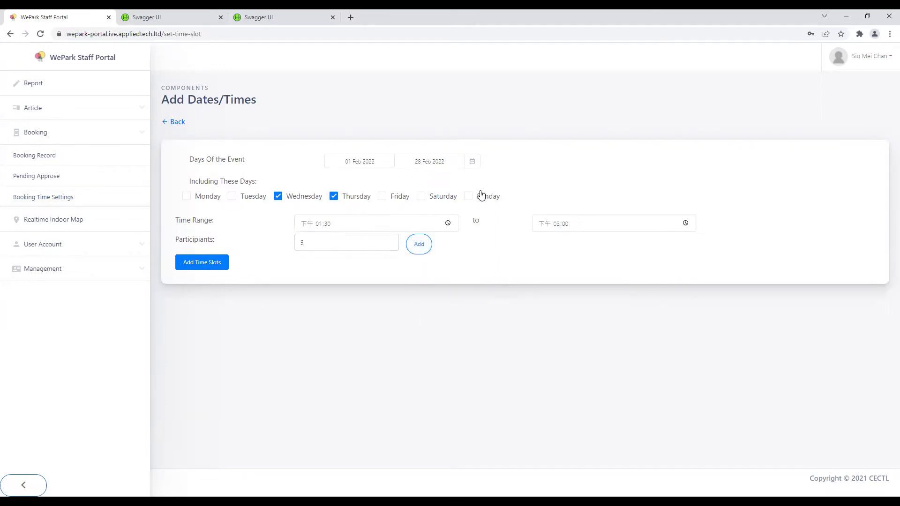
click(419, 245)
drag(272, 307, 499, 304)
click(499, 304)
drag(300, 310, 501, 307)
click(514, 312)
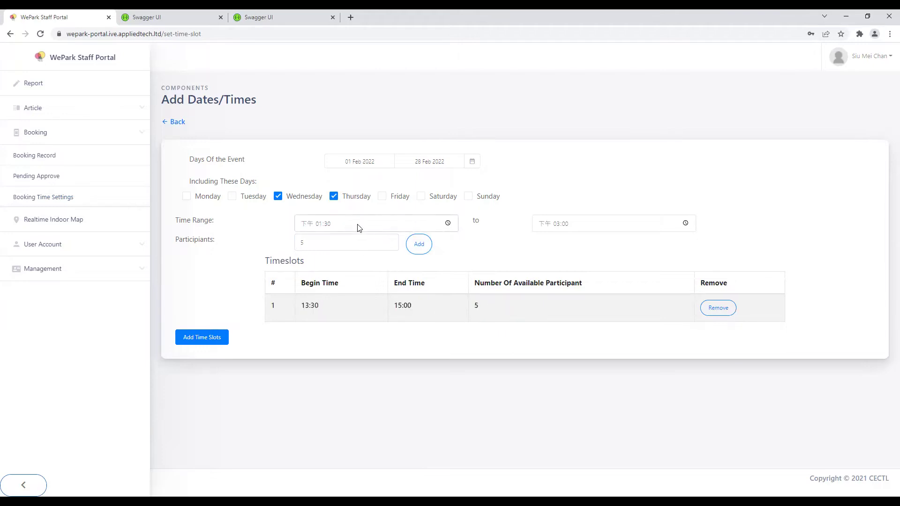
Step: Save the timeslots, dismiss the success message and return to the booking calendar
click(208, 342)
click(528, 88)
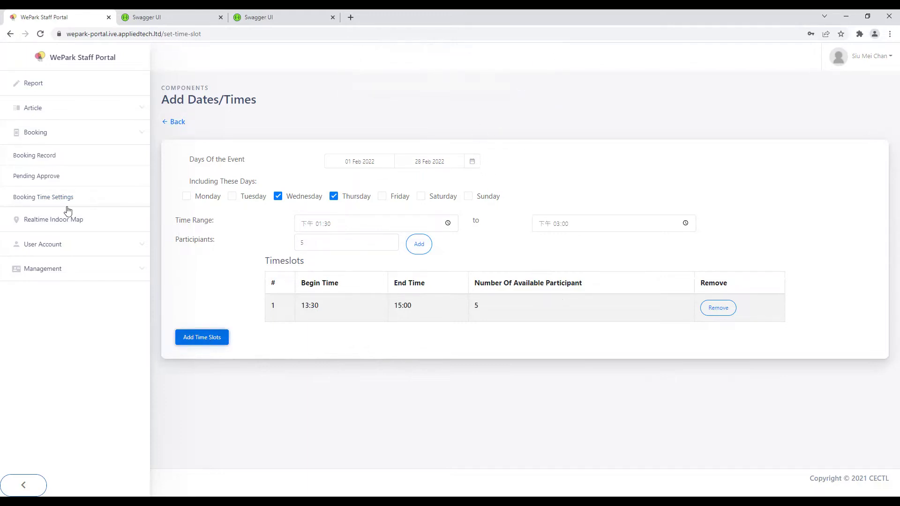
click(97, 207)
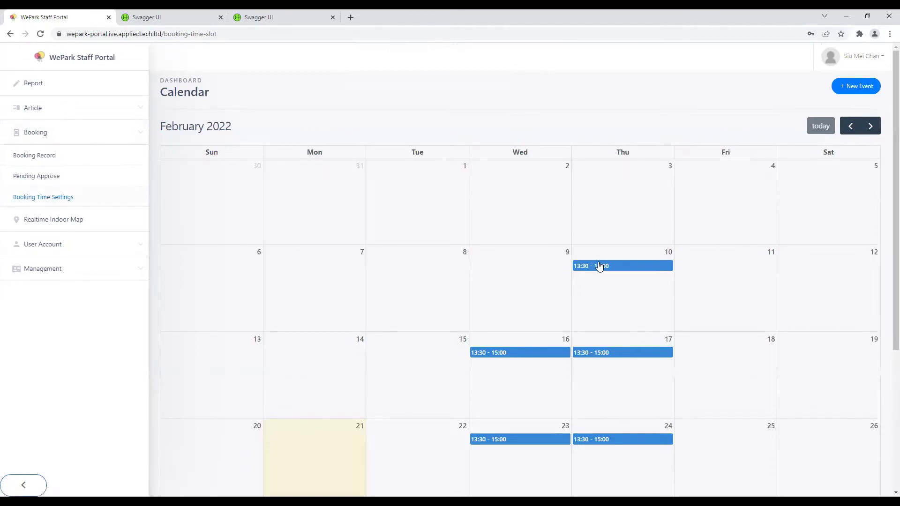
Step: Update the 10 February timeslot to 20 participants, then delete it
scroll(603, 389, down, 2)
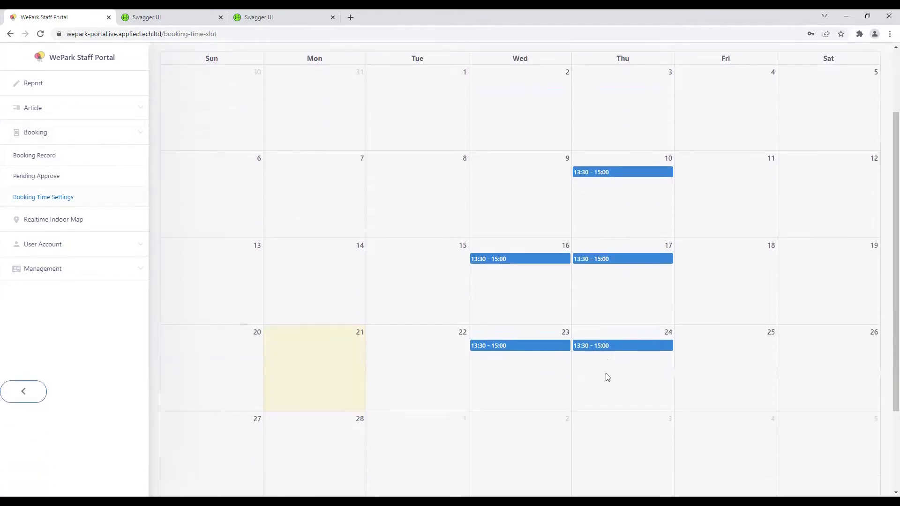
scroll(607, 377, up, 2)
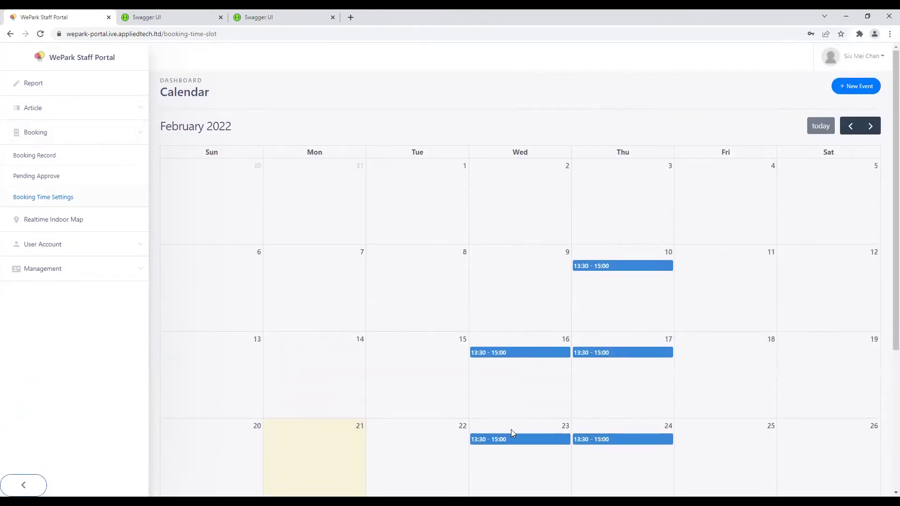
click(592, 272)
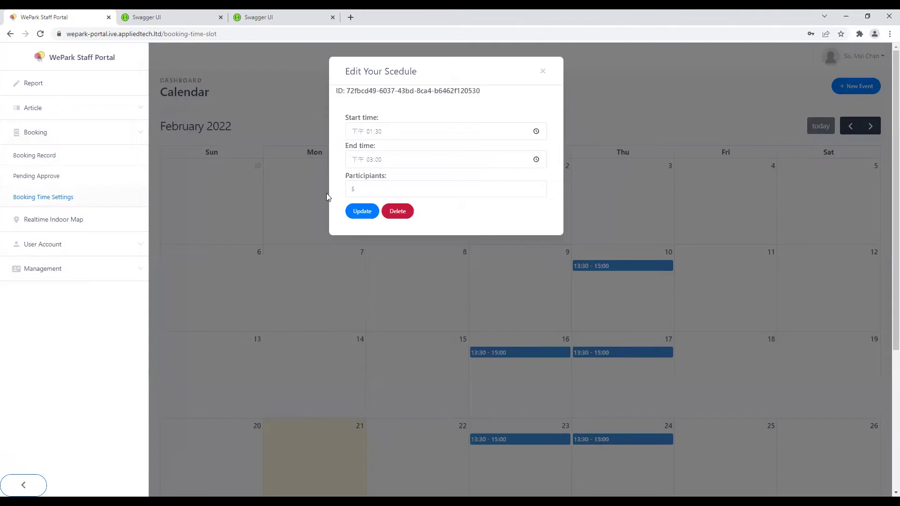
click(368, 189)
key(BackSpace)
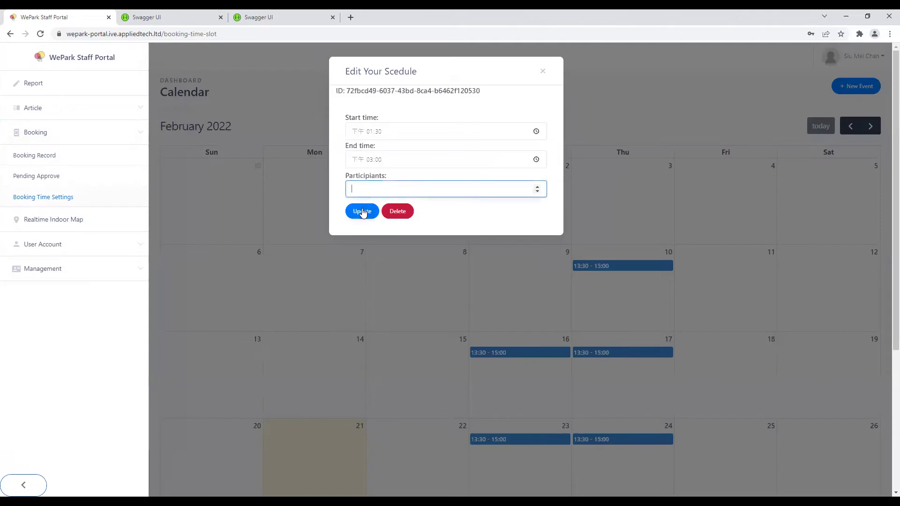
text(20)
click(358, 216)
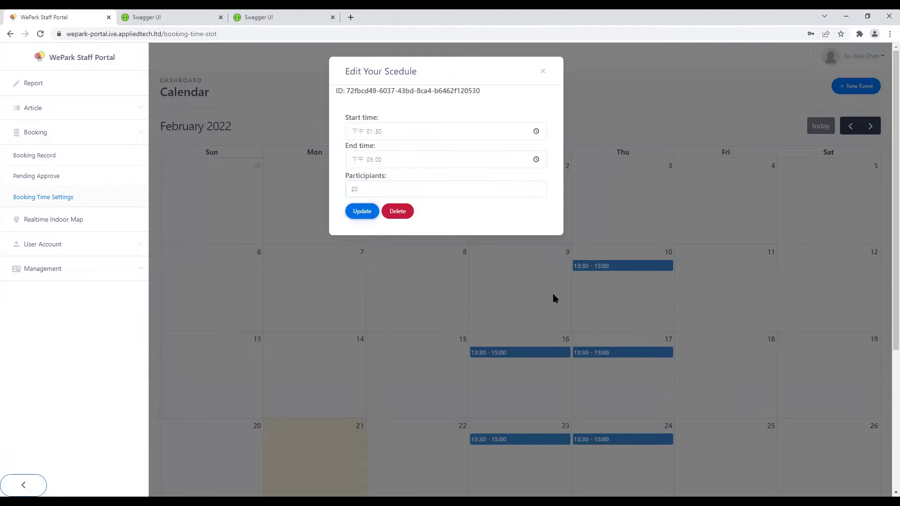
click(419, 216)
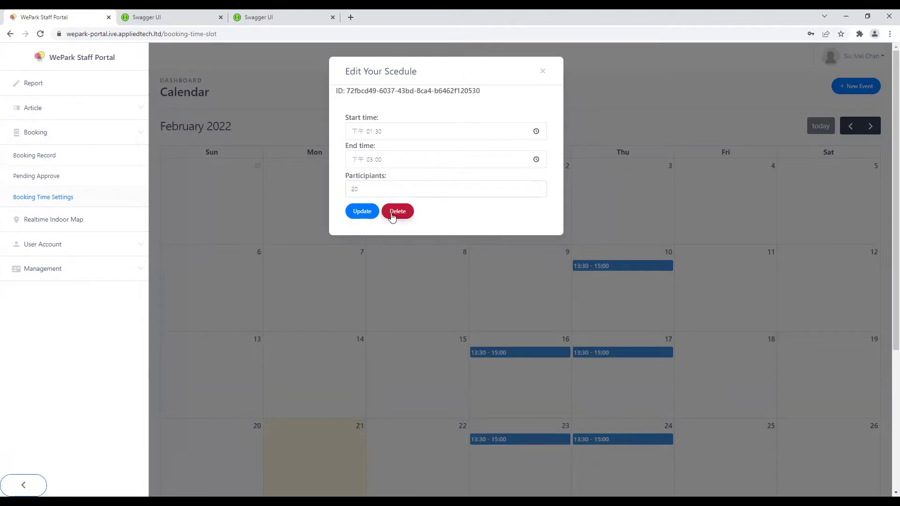
click(392, 213)
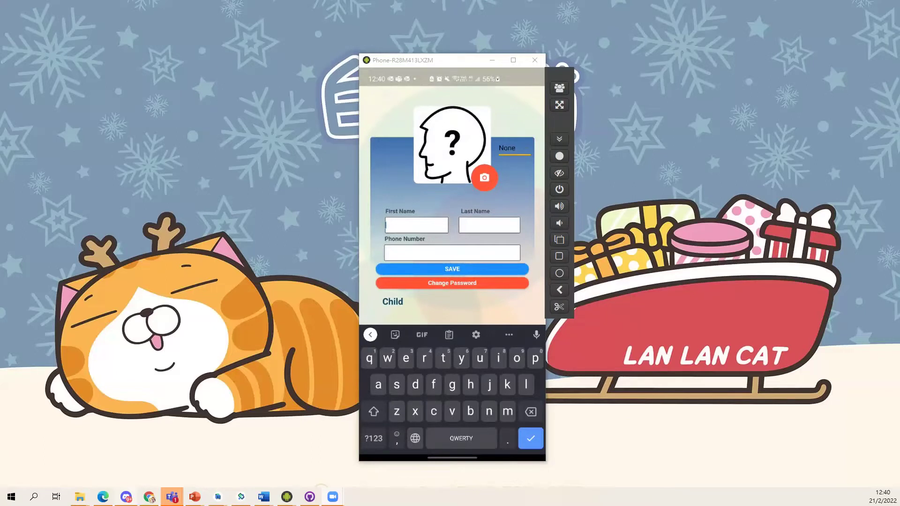
Step: Enter the parent's first name, last name and phone number, then save the profile
click(488, 224)
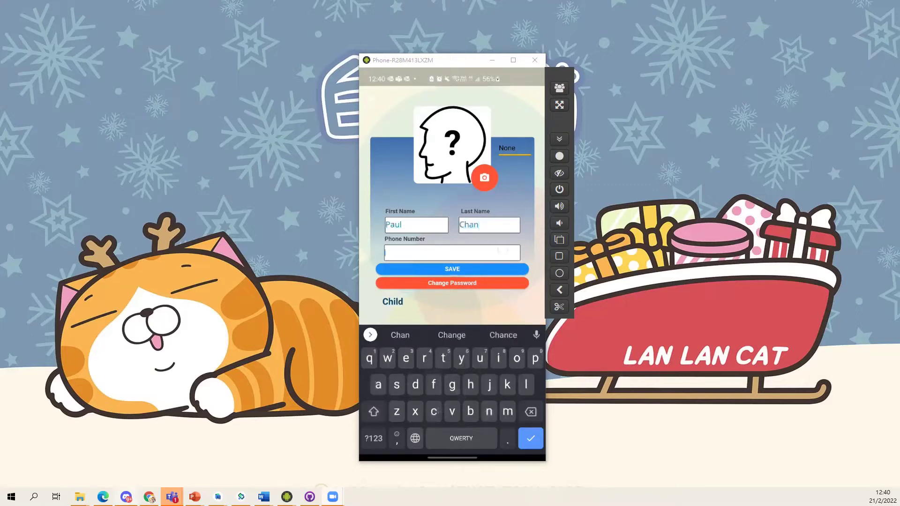
click(385, 252)
text(34941212)
click(516, 269)
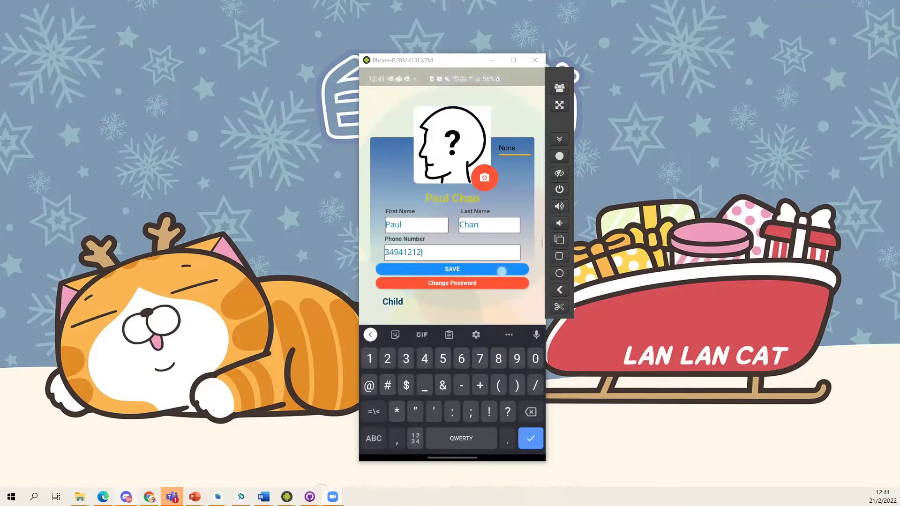
right_click(517, 268)
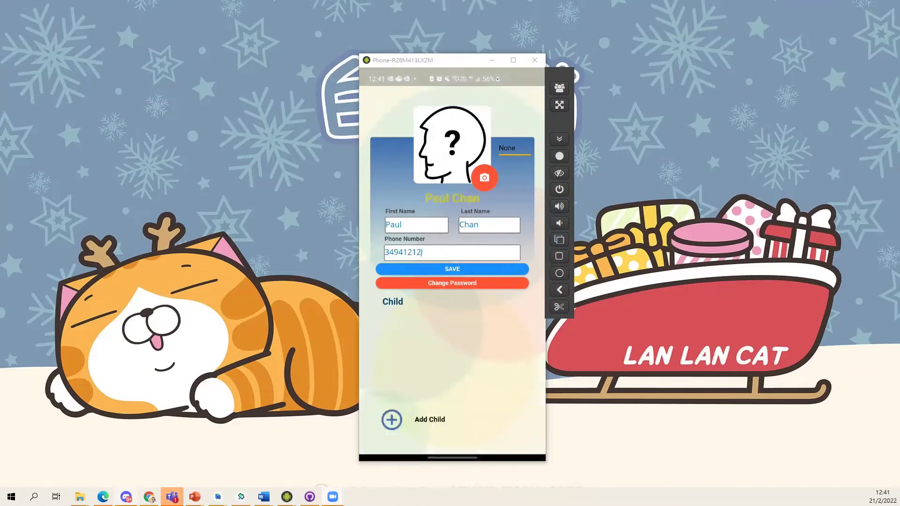
Step: Start a new child entry with first and last name, height 1.2 and weight 30
click(391, 419)
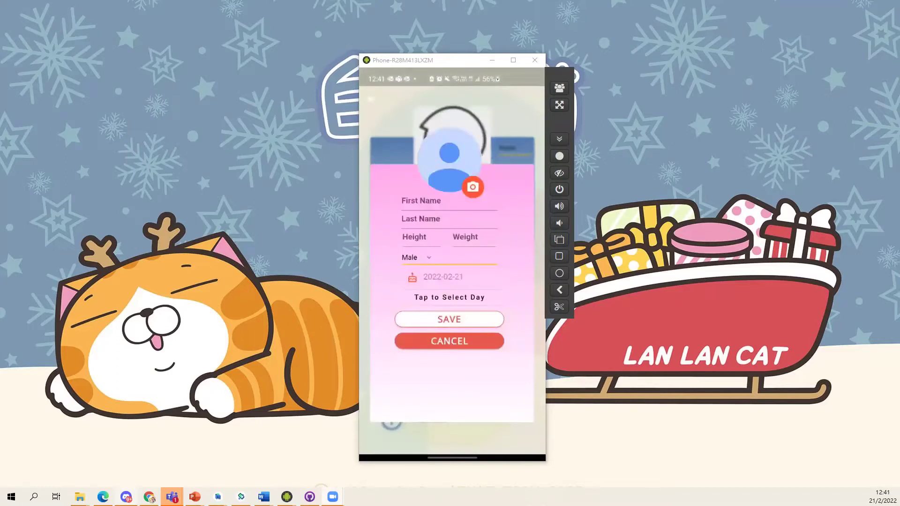
key(Return)
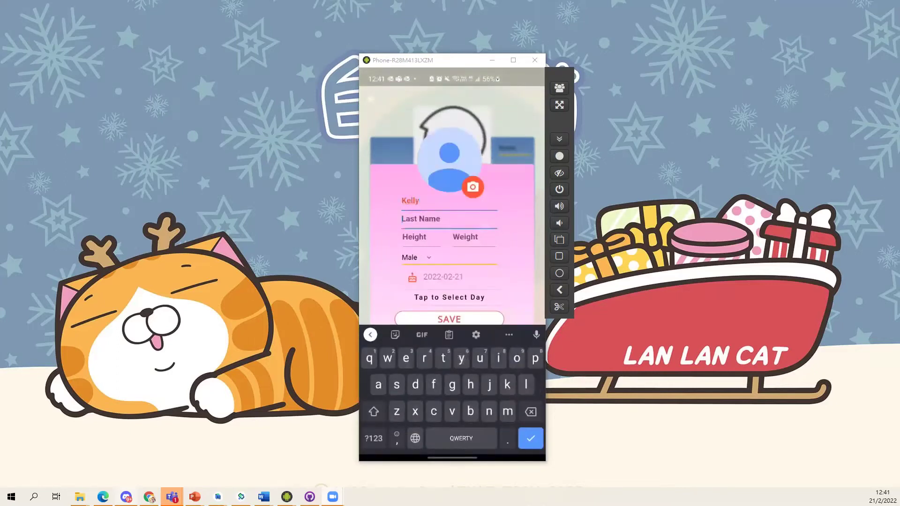
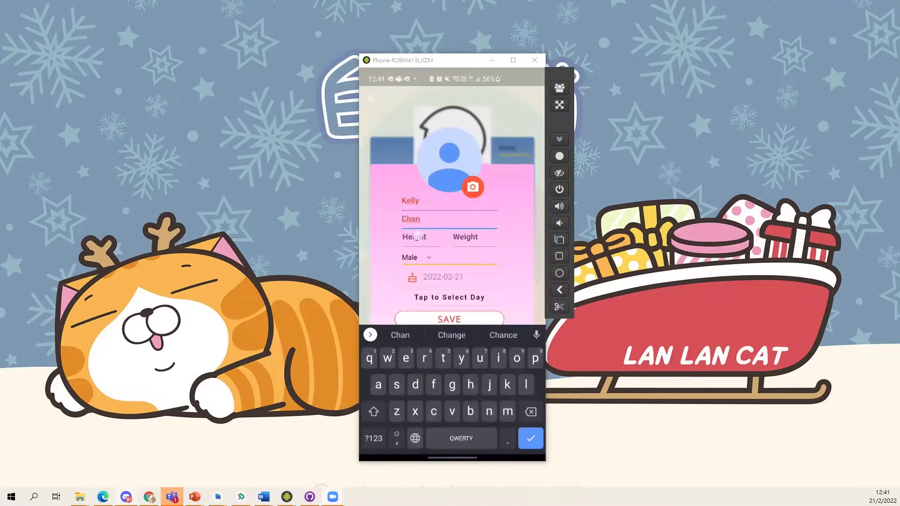
key(Return)
text(1.2)
key(Return)
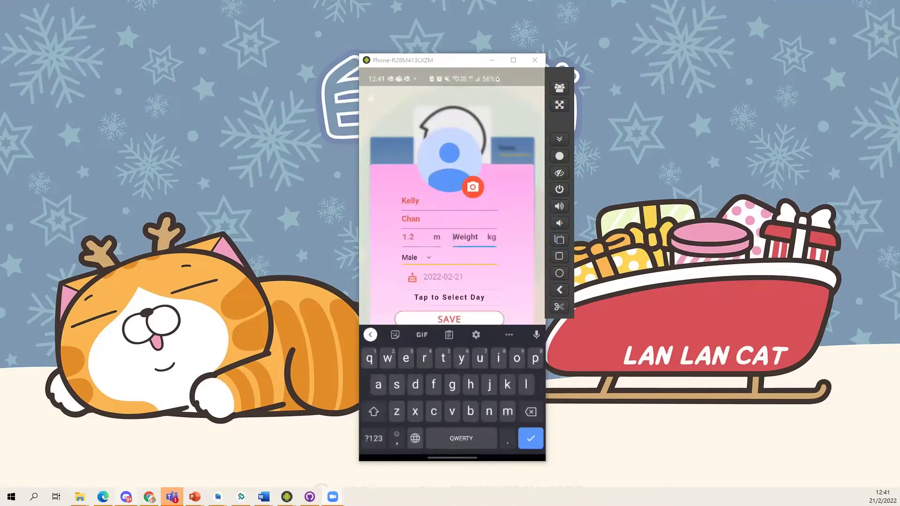
text(30)
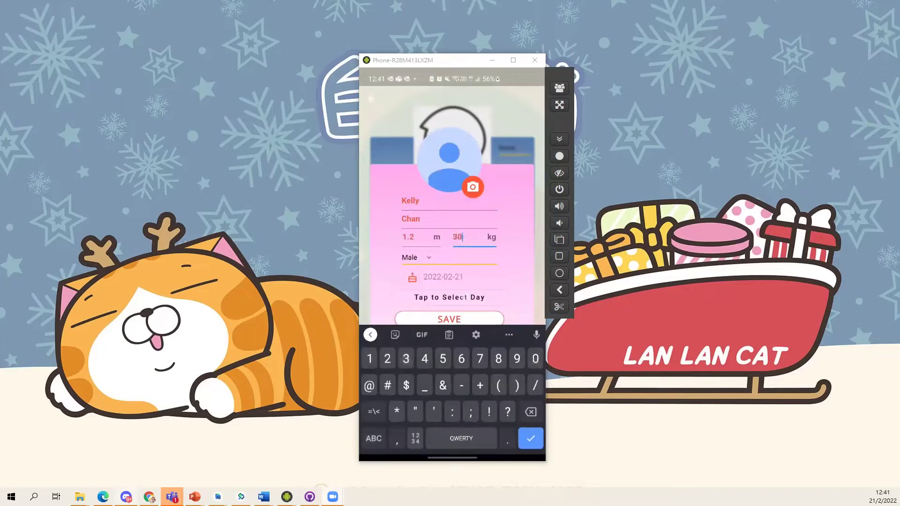
Step: Set the child's birth date to 2022-01-02 and gender to Female
click(463, 297)
click(430, 247)
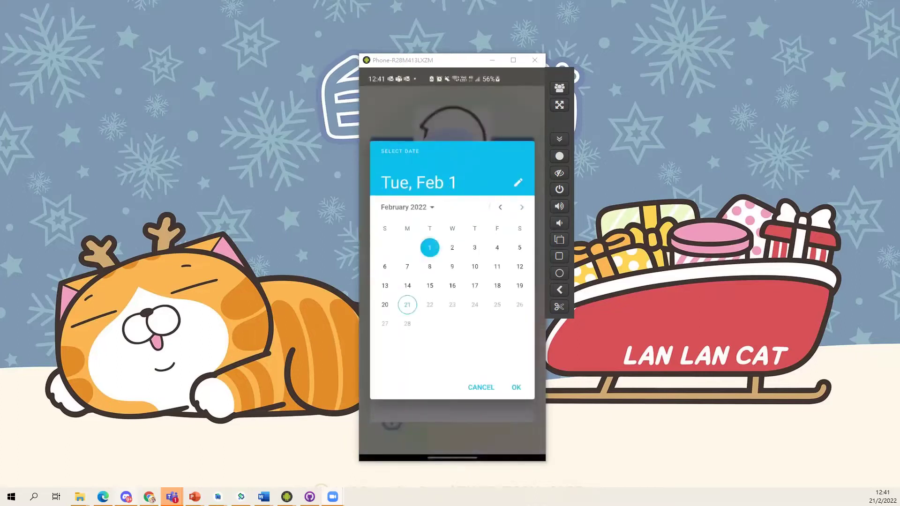
click(500, 207)
click(384, 266)
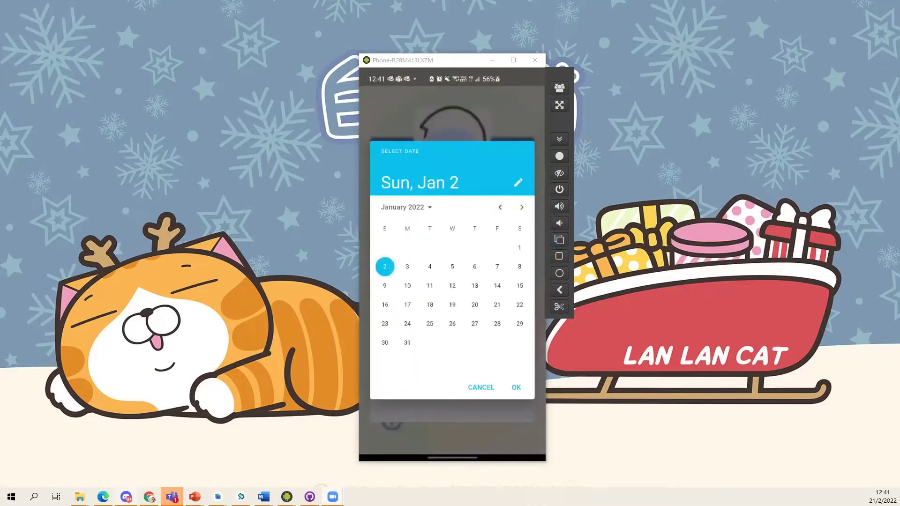
click(516, 387)
click(423, 261)
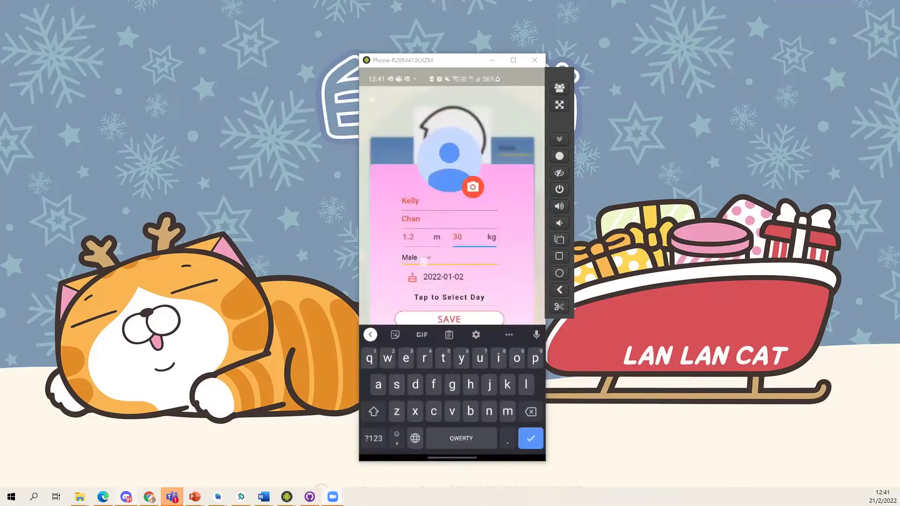
click(413, 279)
Step: Choose the blue character image from the gallery as the photo and save the child
click(472, 187)
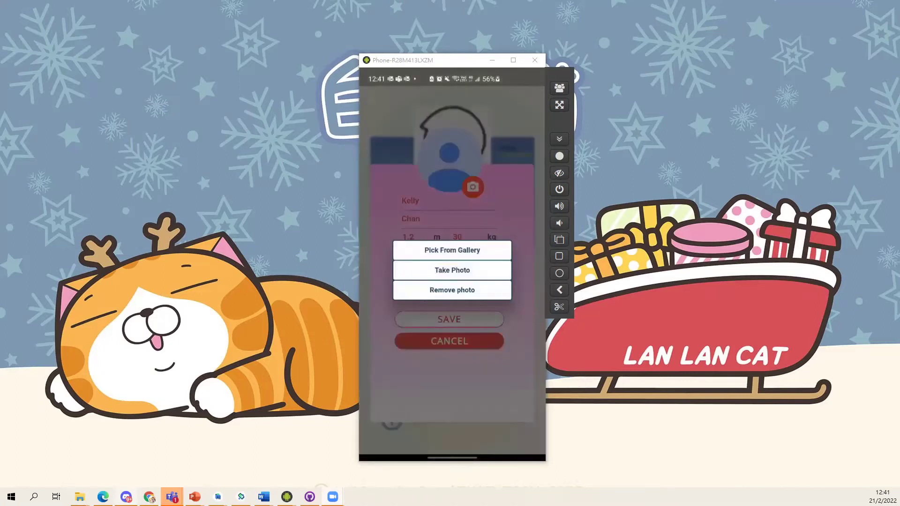
click(450, 251)
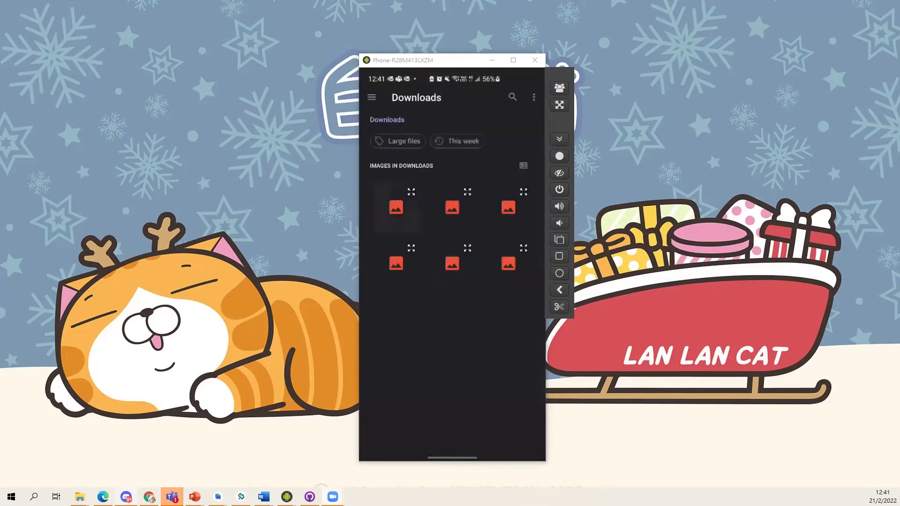
click(442, 207)
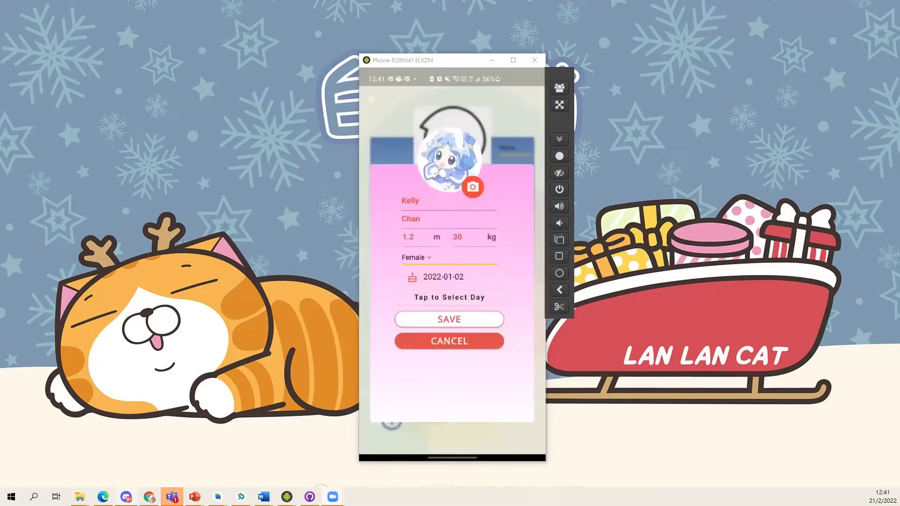
click(478, 319)
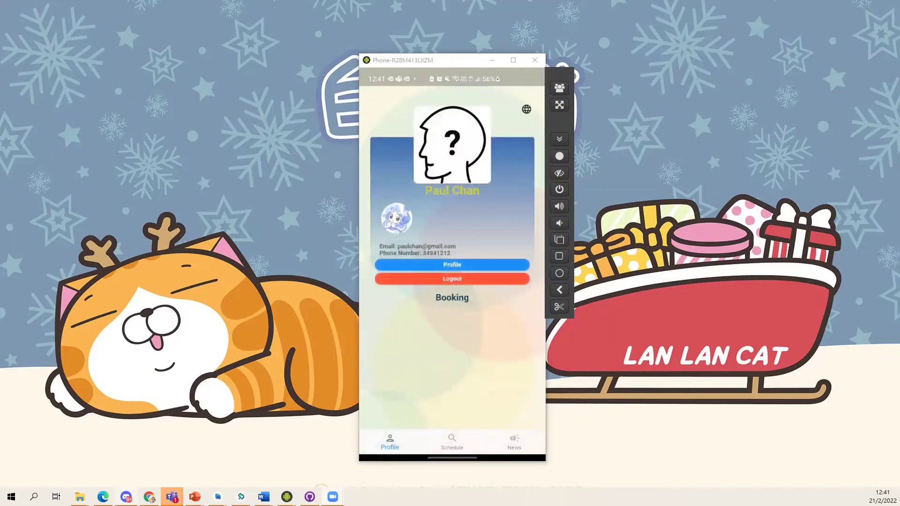
Step: Select the 23/2 13:30–15:00 session in the Schedule
click(451, 442)
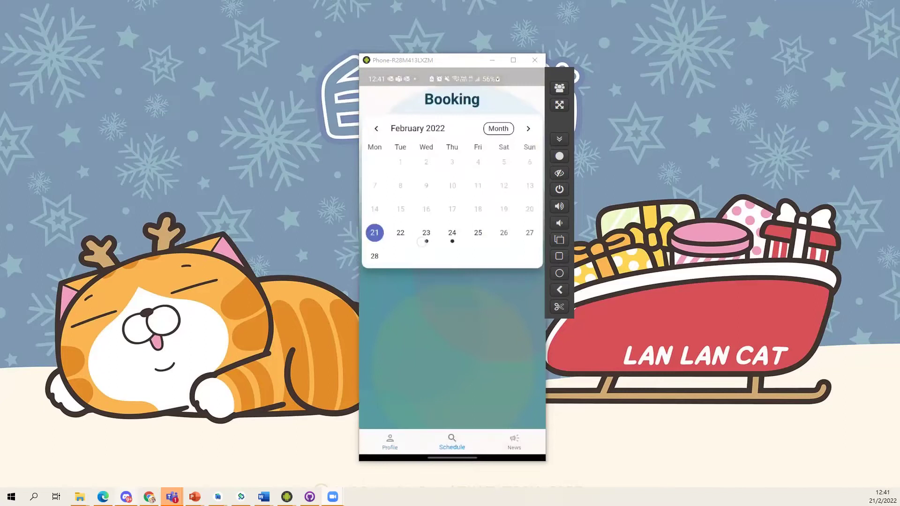
click(426, 233)
click(452, 233)
click(426, 233)
click(452, 233)
click(426, 233)
click(452, 288)
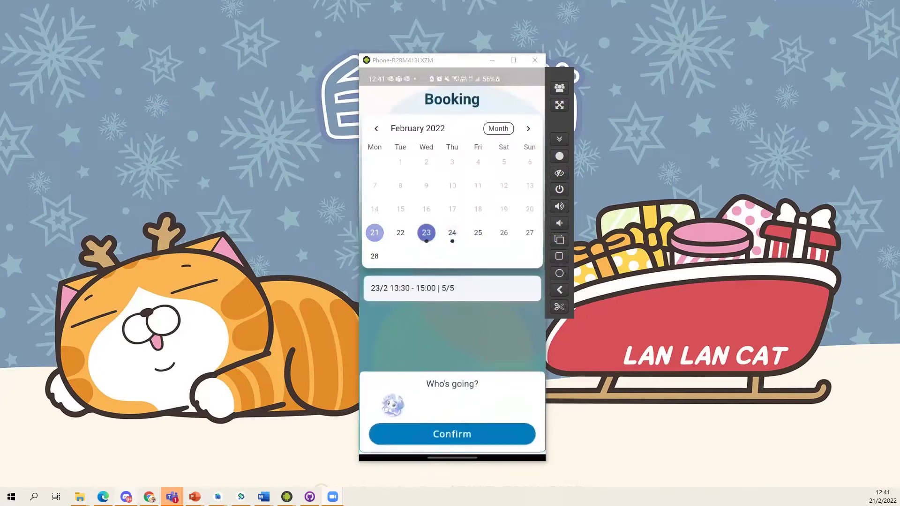
Step: Confirm the booking for the child and open its details from the Profile page
click(493, 433)
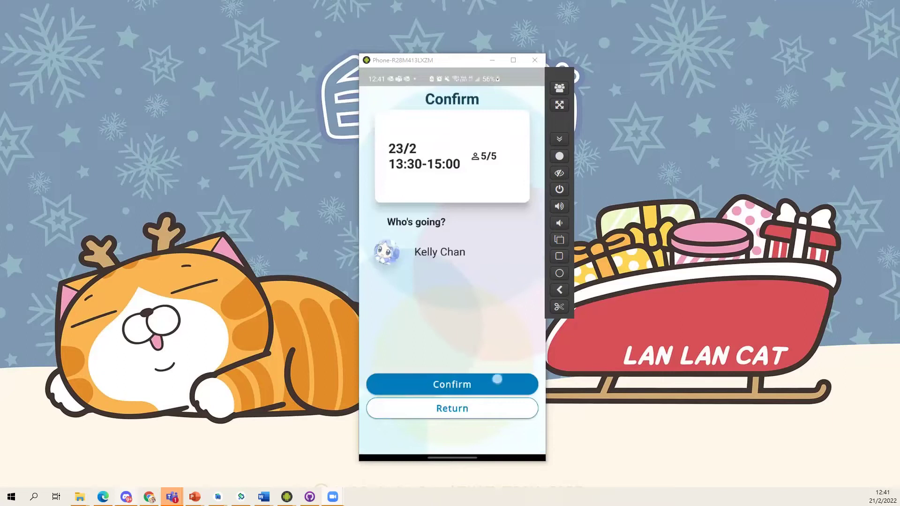
click(497, 380)
click(490, 289)
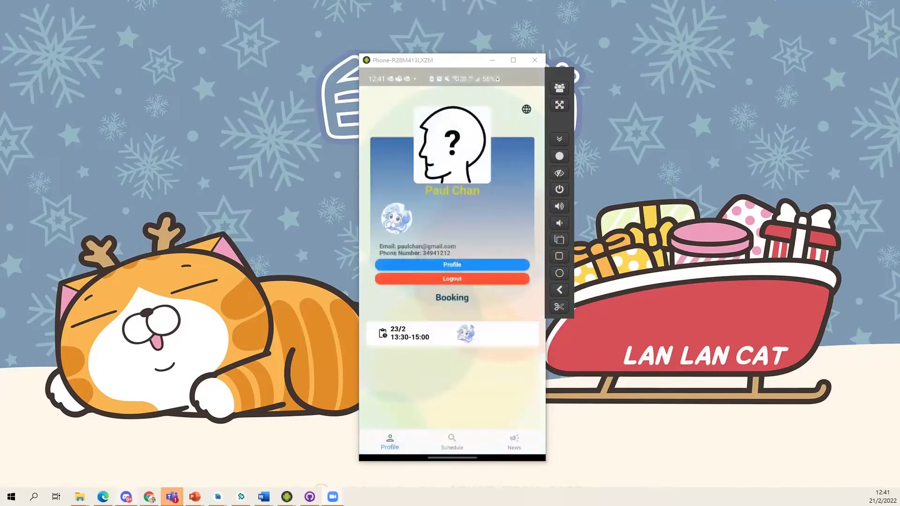
click(496, 334)
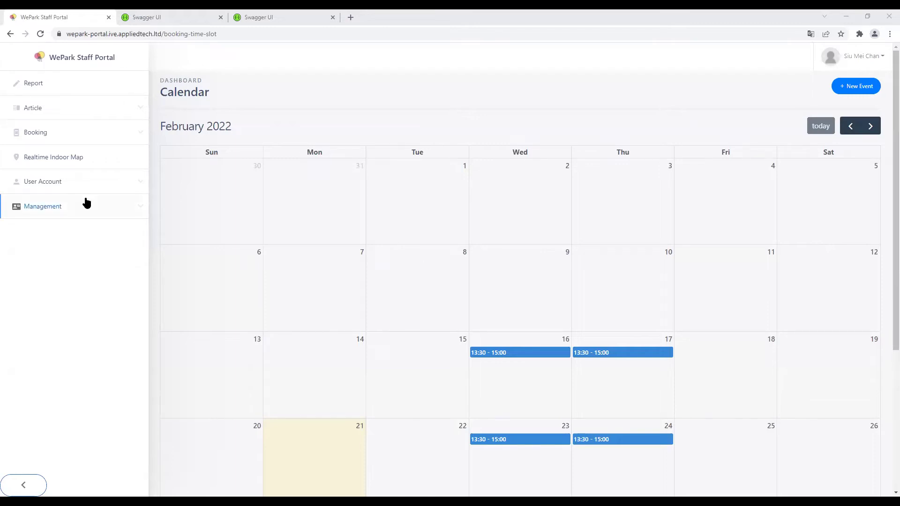
Step: Open Booking > Pending Approve and point out the 23 Feb booking's ID and date
click(117, 207)
click(52, 135)
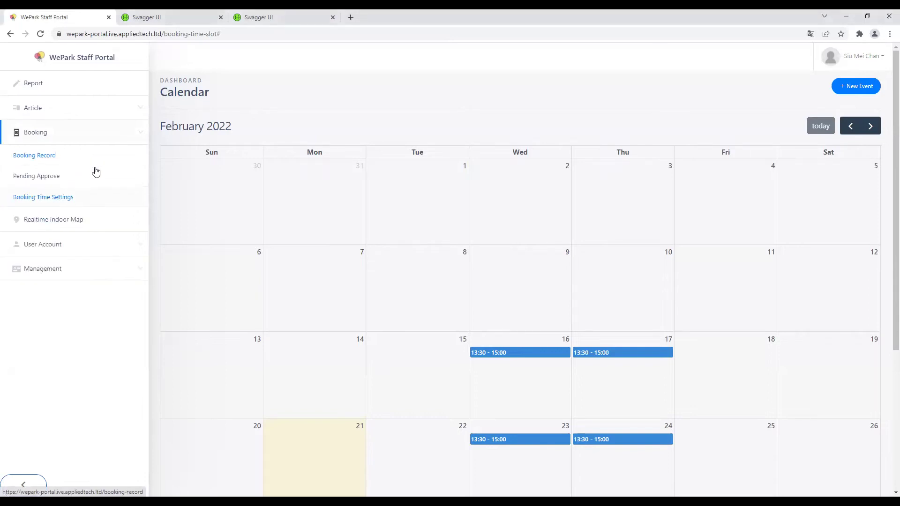
click(96, 184)
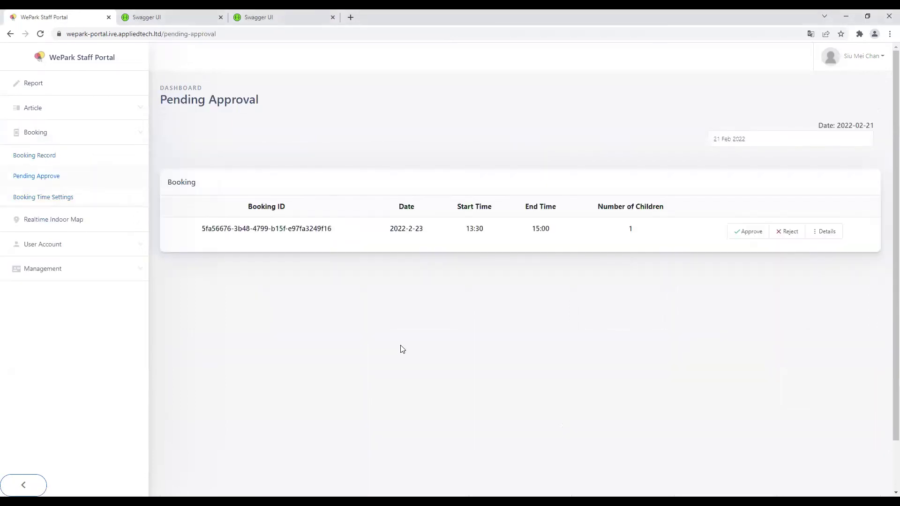
drag(202, 229, 416, 228)
click(323, 238)
drag(203, 229, 430, 239)
click(429, 239)
Step: Point out the booking's 13:30–15:00 times, approve it, and view it in Booking Record
drag(212, 230, 534, 243)
click(539, 244)
drag(464, 229, 603, 226)
click(678, 273)
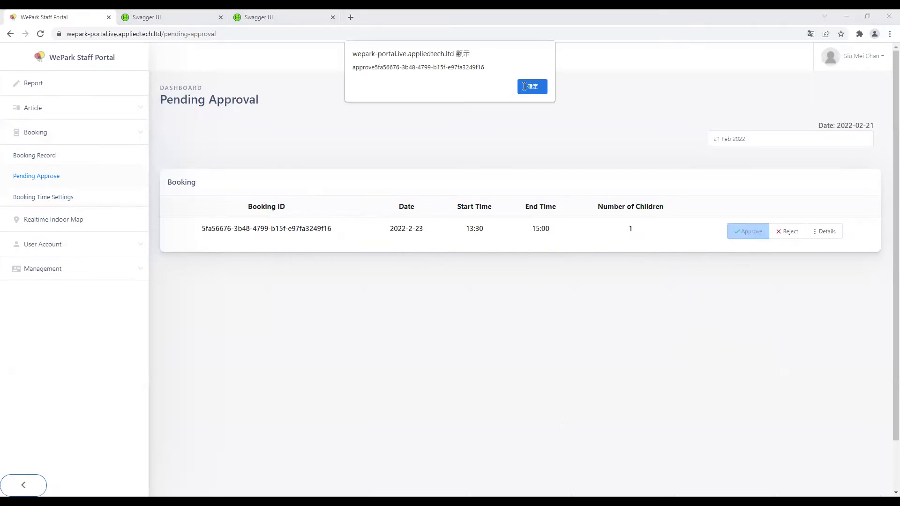
click(524, 86)
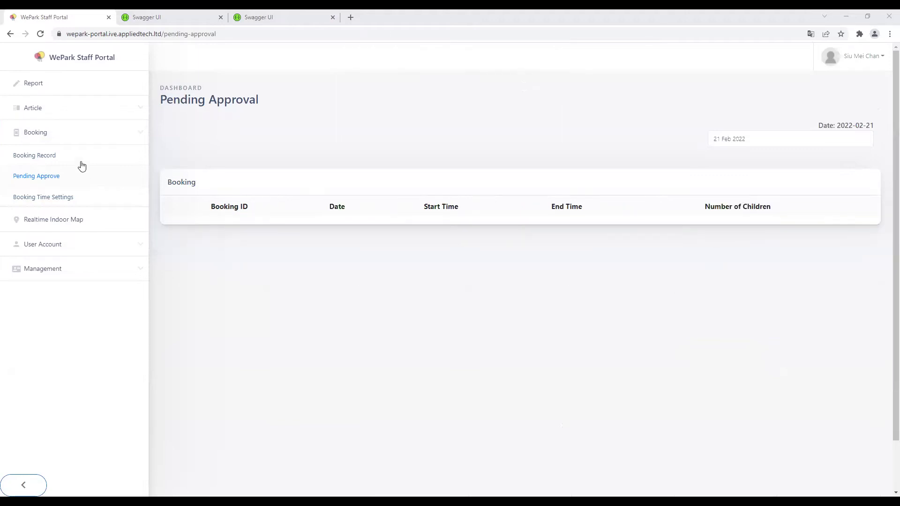
click(84, 163)
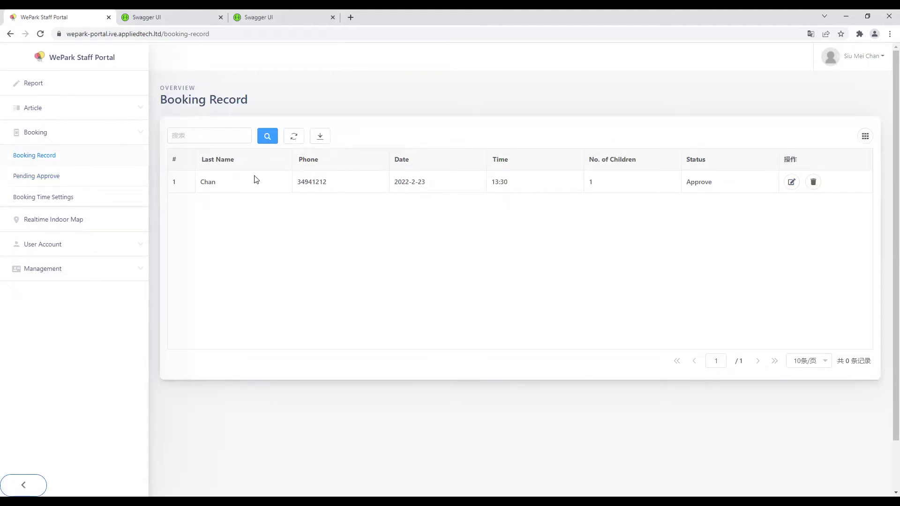
Step: Edit the approved booking and move it to the 24 Feb 13:30–15:00 session
click(791, 182)
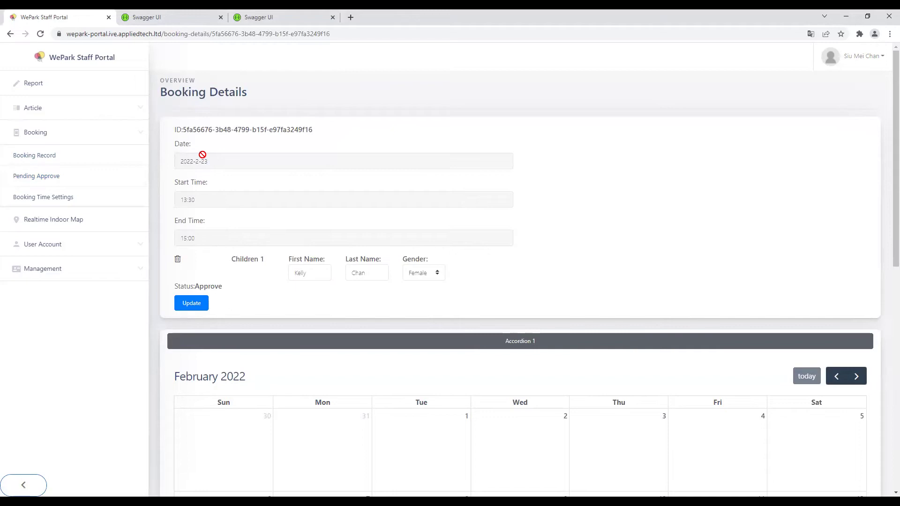
scroll(456, 282, down, 5)
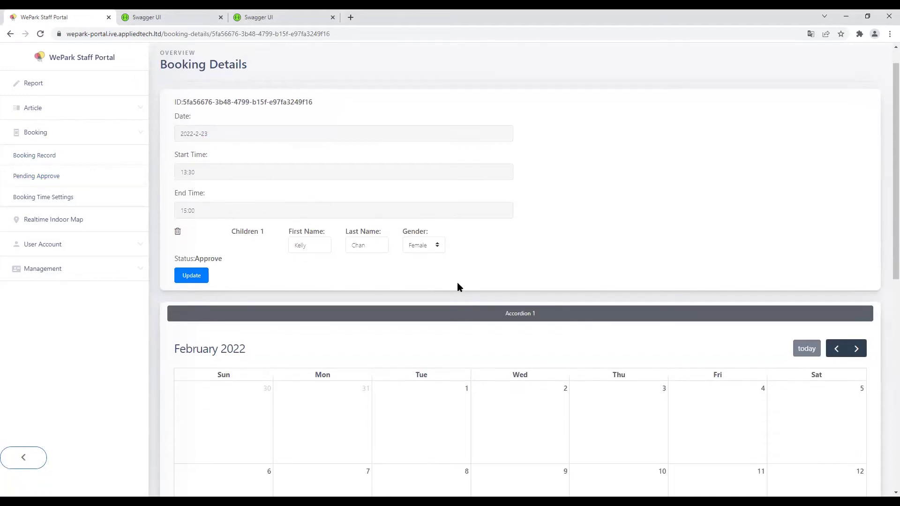
scroll(550, 279, down, 2)
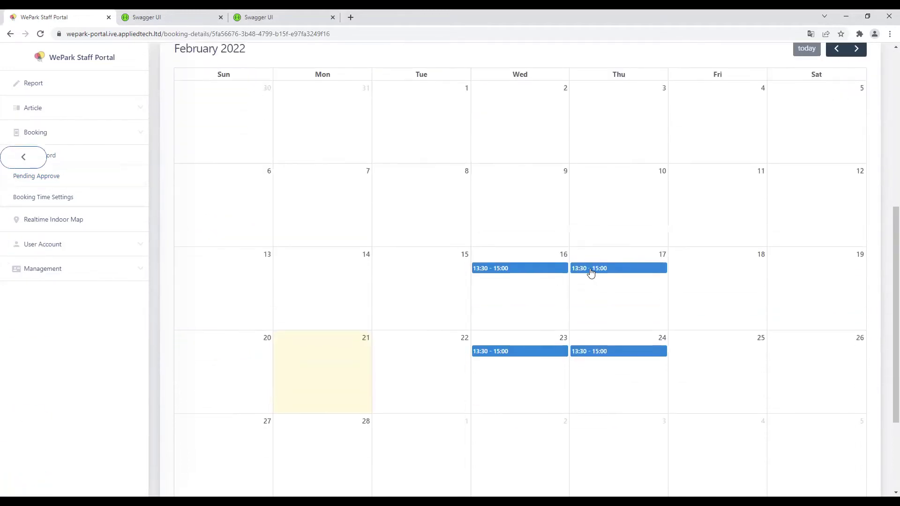
click(590, 355)
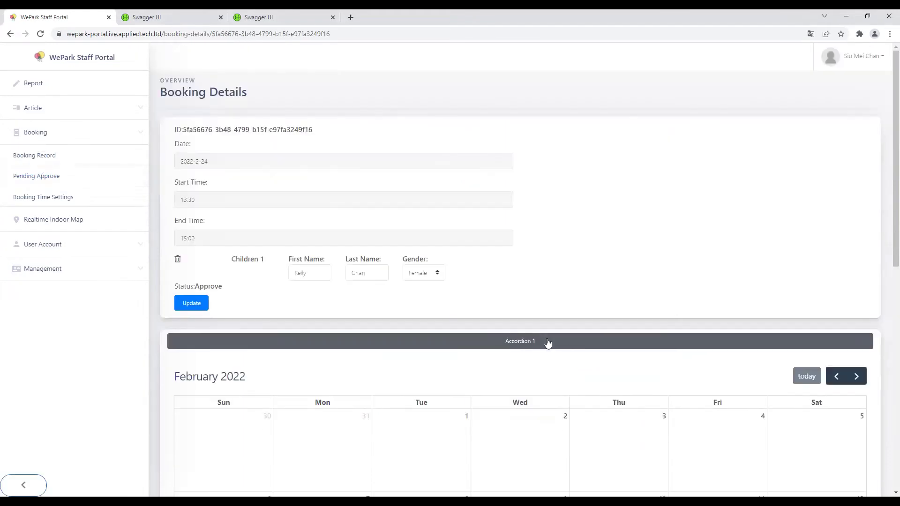
Step: Check the child's first and last name and update the booking
scroll(228, 164, down, 1)
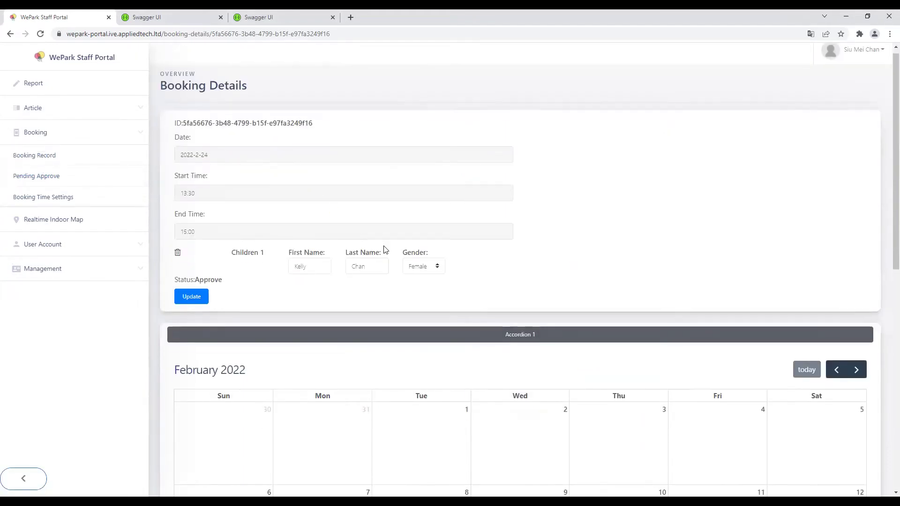
click(326, 226)
double_click(315, 226)
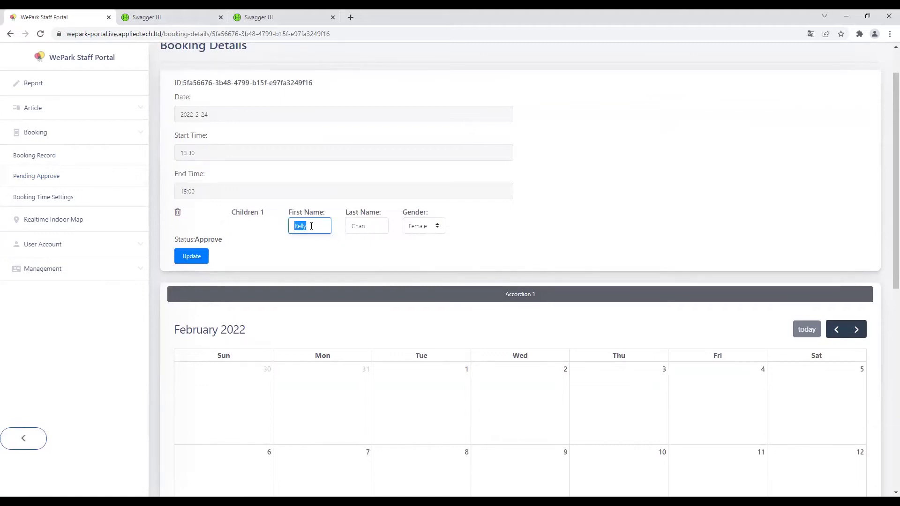
double_click(364, 225)
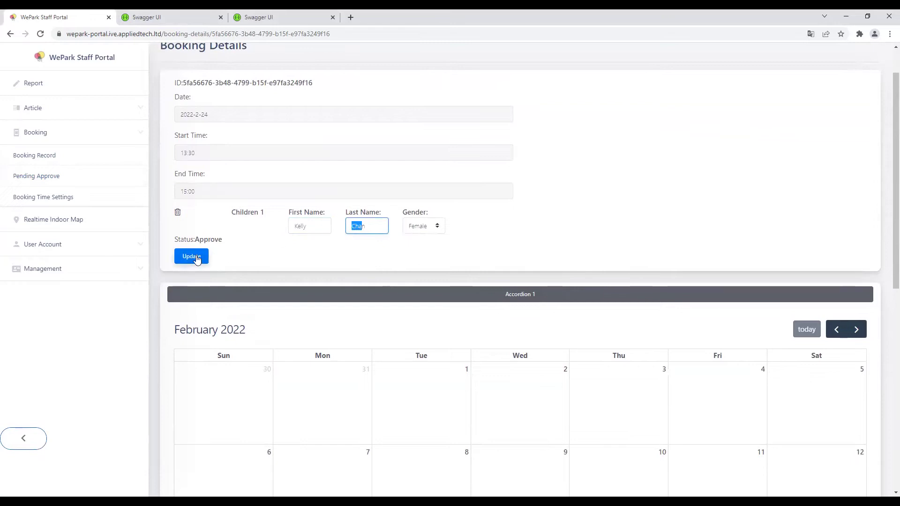
click(192, 256)
scroll(408, 269, up, 1)
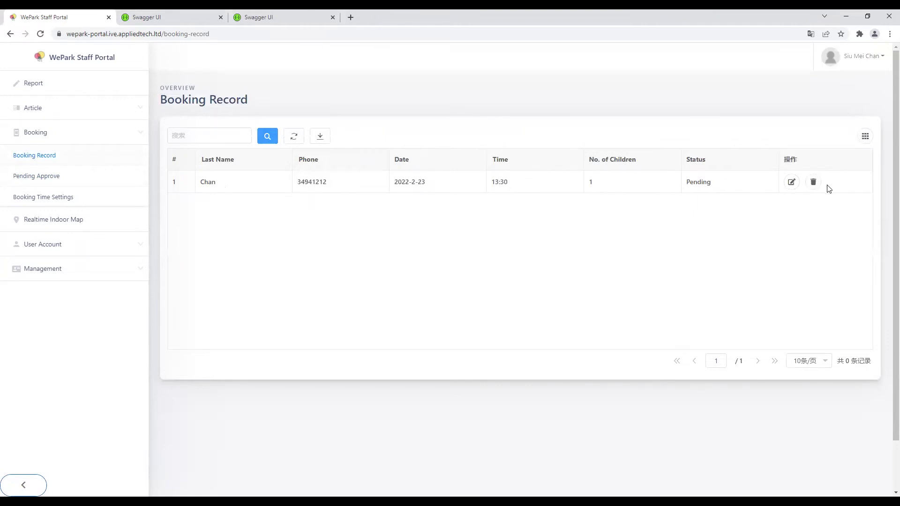
Step: Delete the booking record, review the 2022-2-24 booking in Pending Approve, then return to Booking Record
click(817, 187)
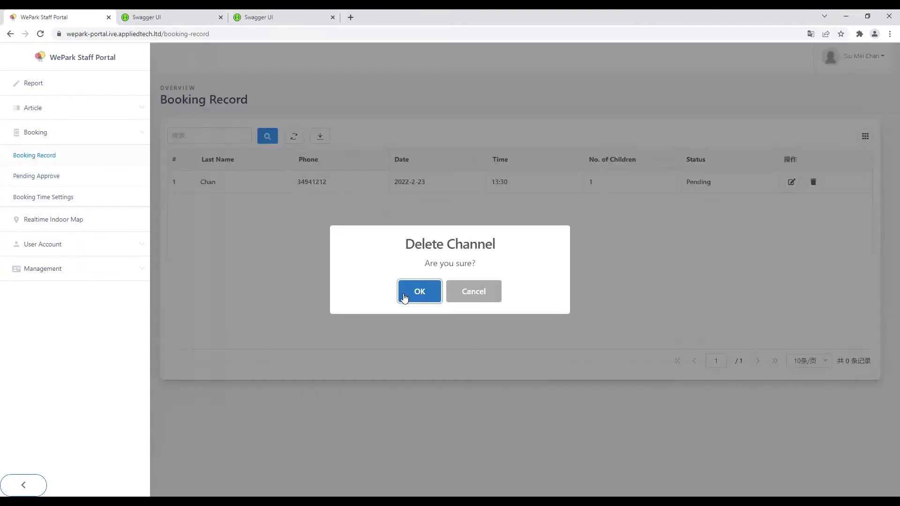
click(404, 292)
click(447, 283)
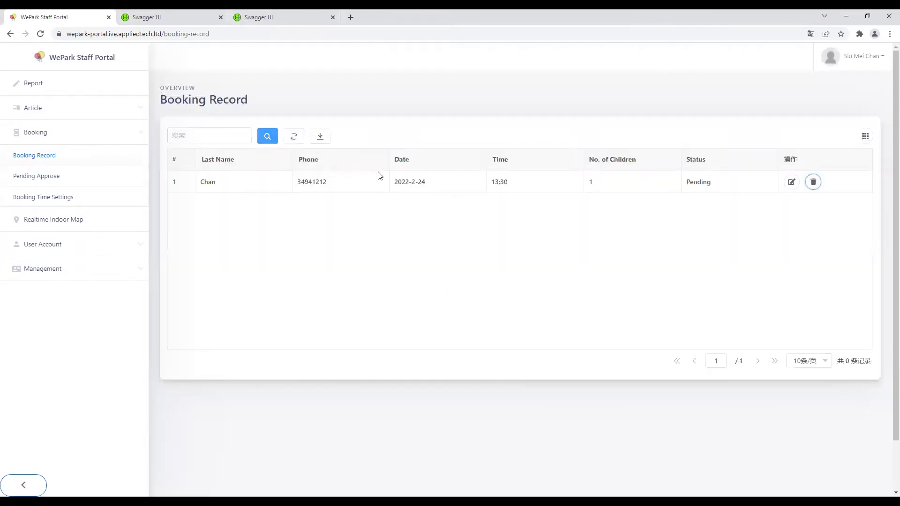
click(52, 177)
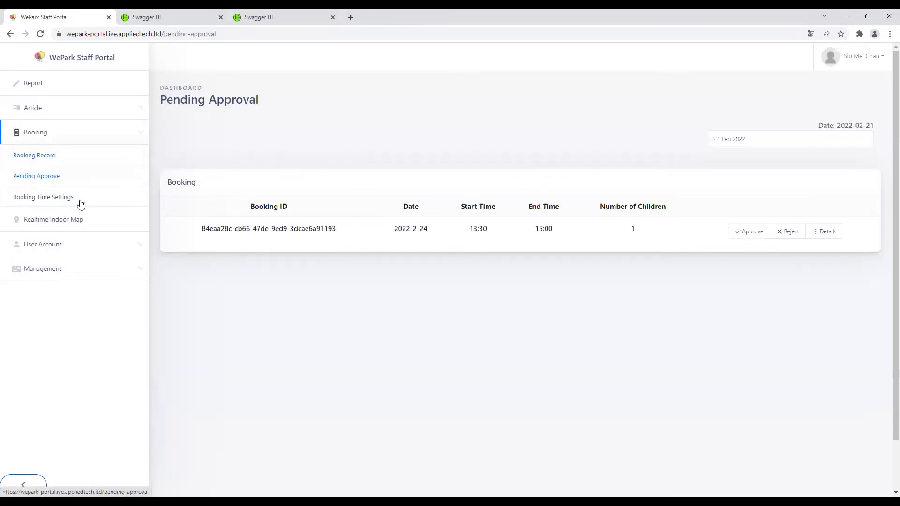
click(81, 203)
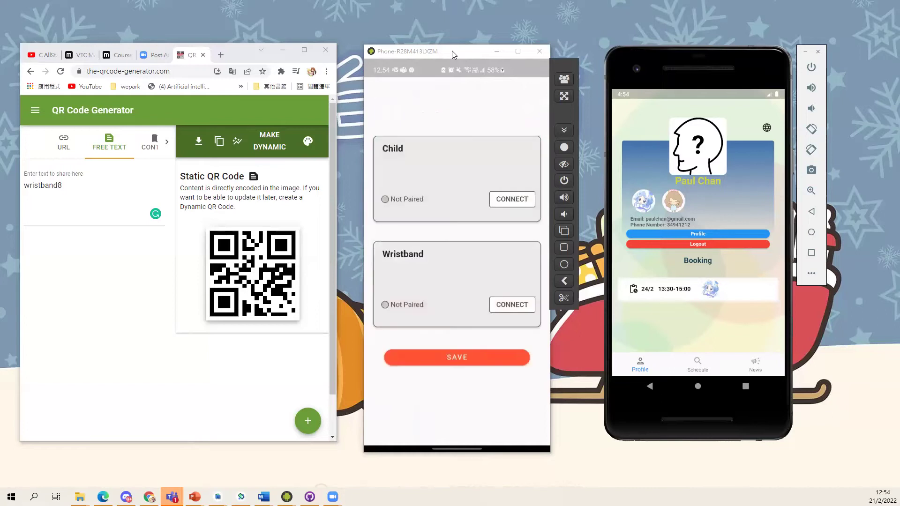
Step: Open the pending 24/2 13:30–15:00 booking and display the child's QR code for scanning
click(695, 289)
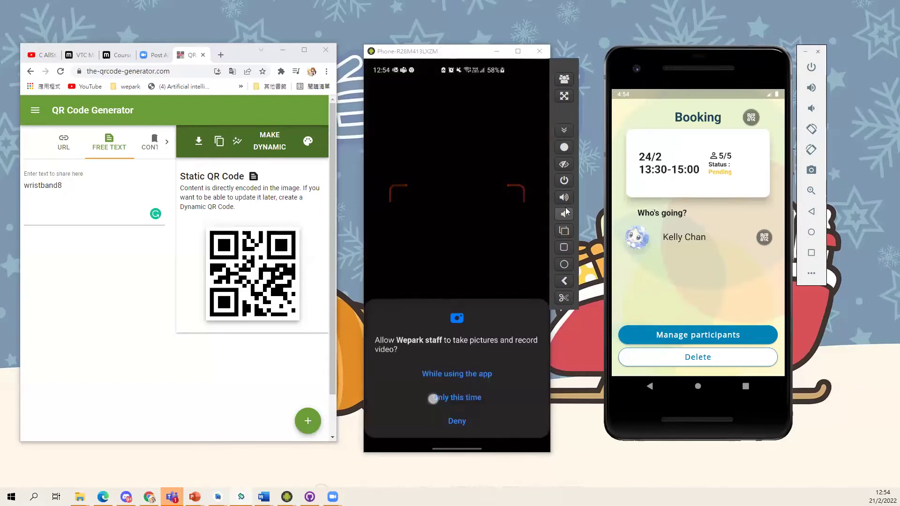
click(764, 238)
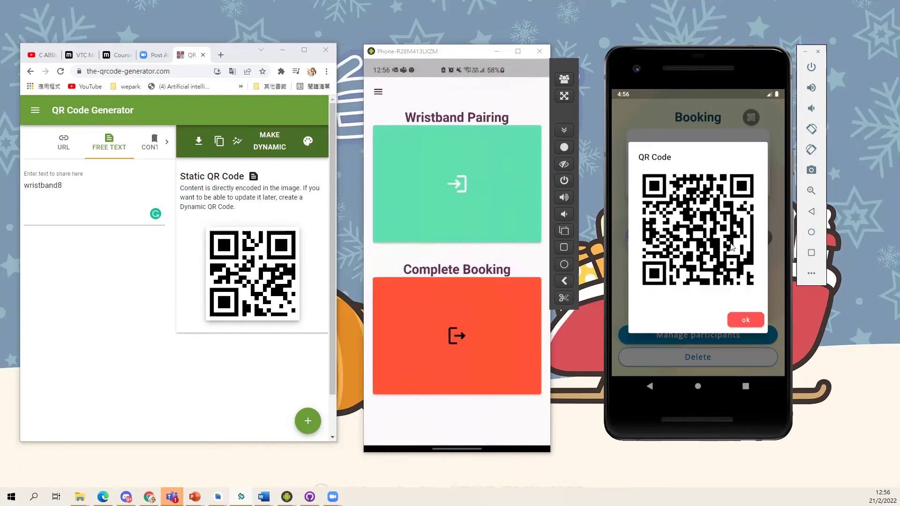
Step: Dismiss the child's QR code and display the booking's own QR code
click(745, 320)
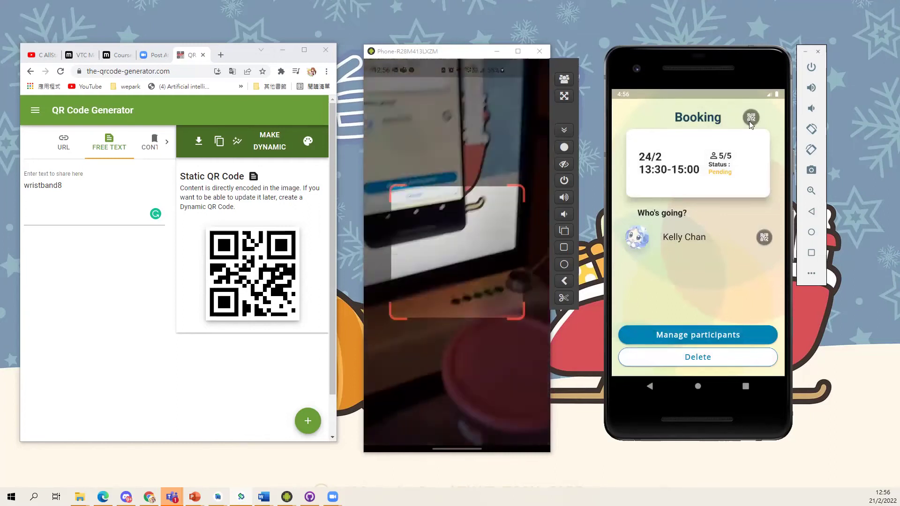
click(750, 120)
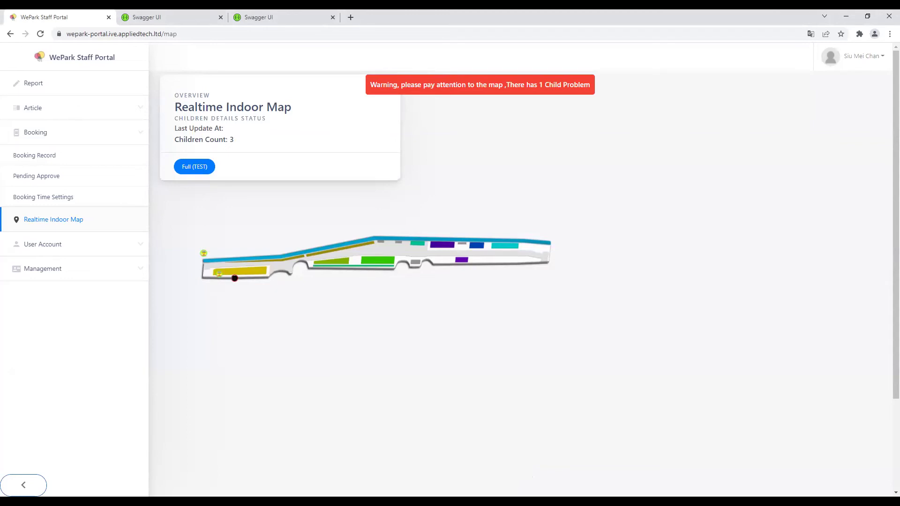
Step: Check the yellow child marker, then open the Full (TEST) 3-D area model and orbit it
click(218, 278)
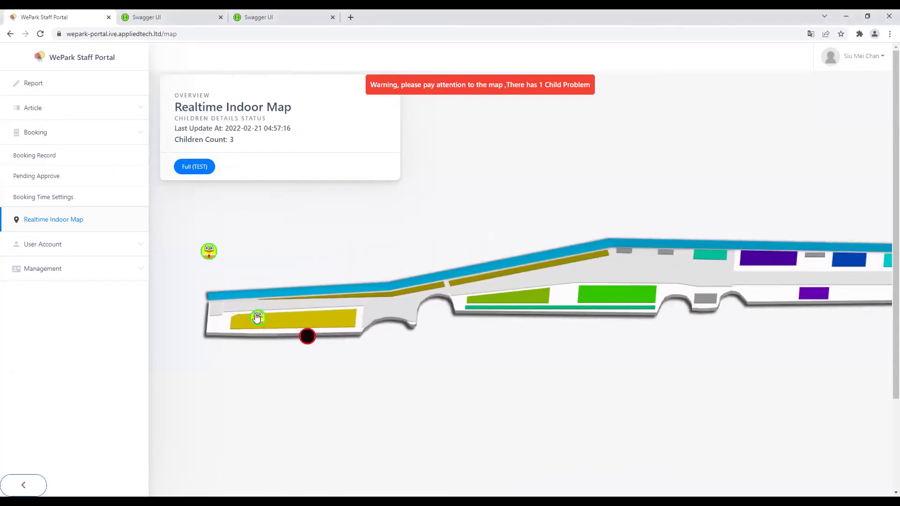
mouse_move(320, 335)
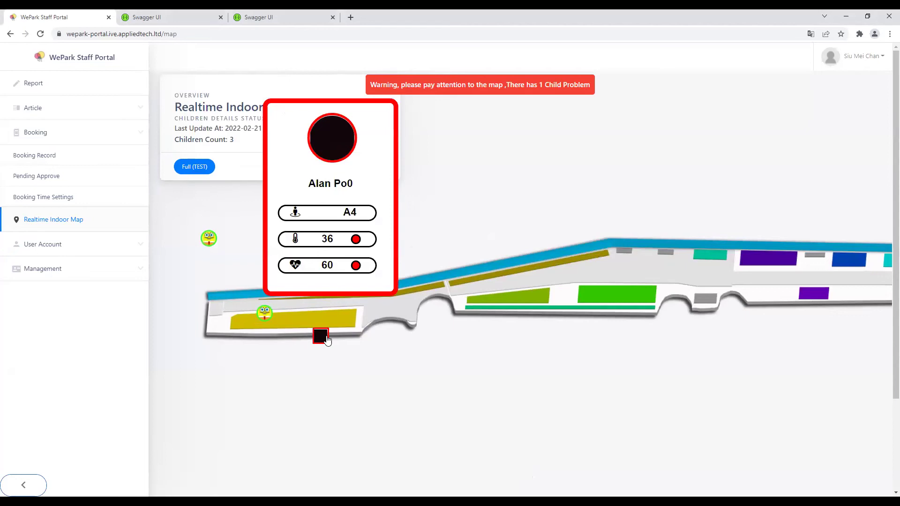
click(193, 168)
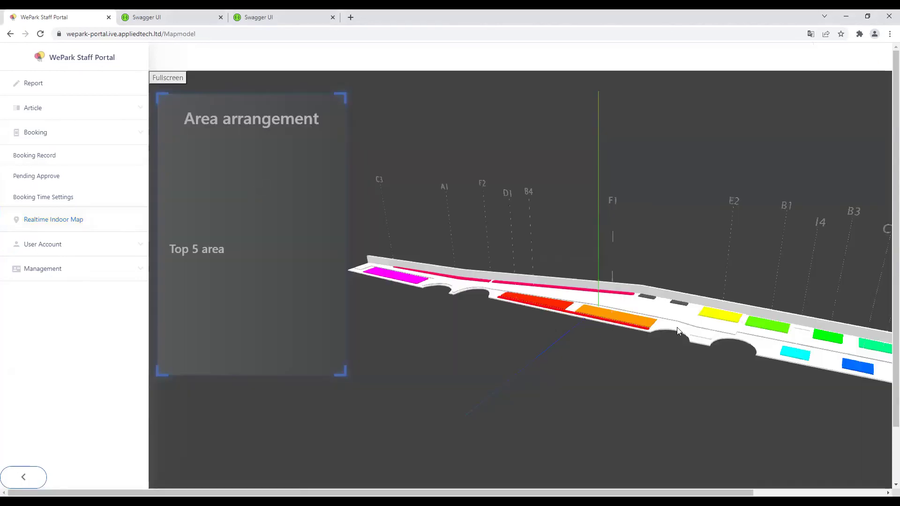
drag(676, 327, 353, 318)
drag(582, 337, 684, 488)
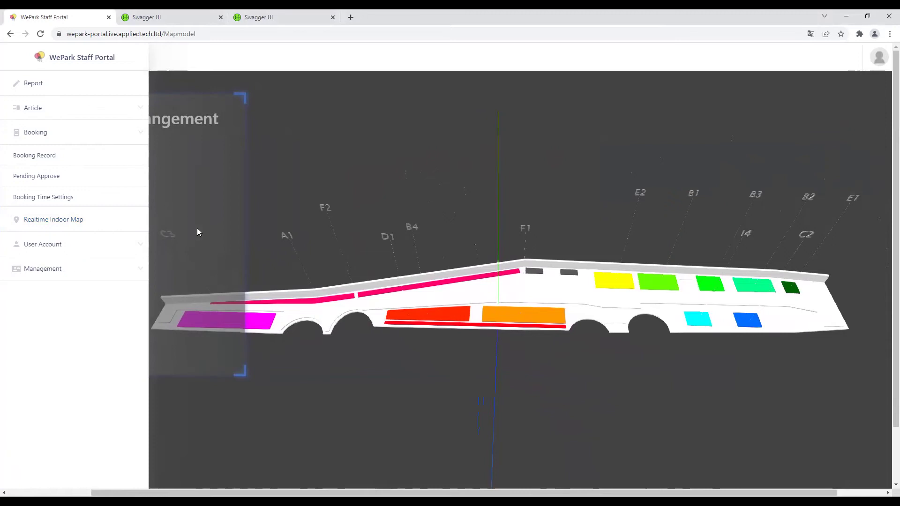
Step: Add a new channel named 重要消息 on the Channel page
click(95, 118)
click(63, 132)
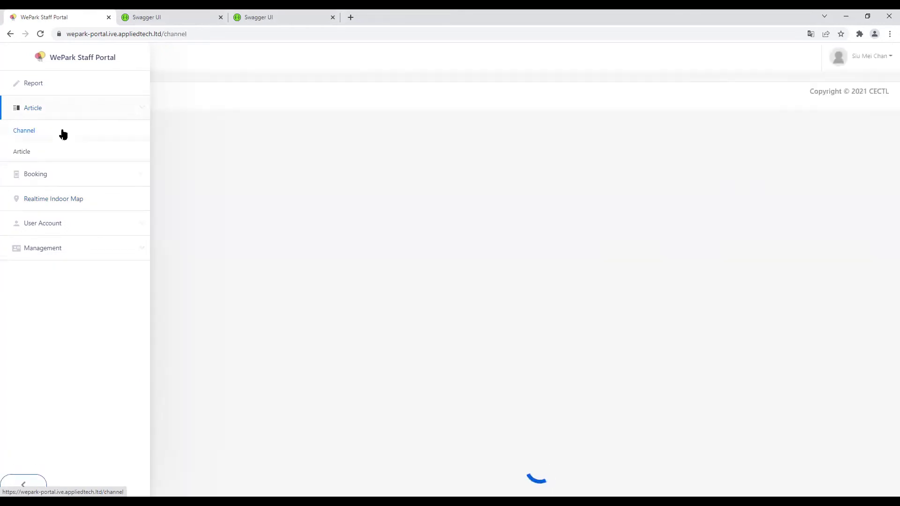
drag(177, 158, 748, 180)
click(723, 125)
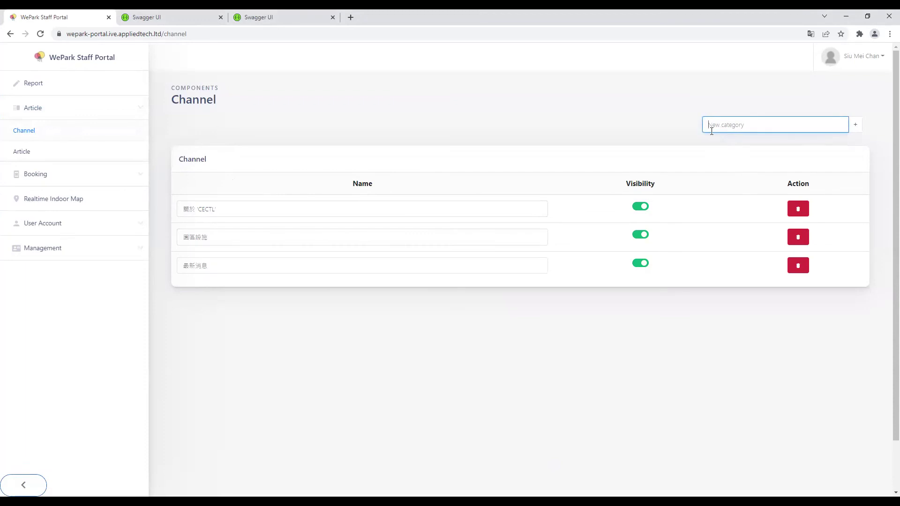
text(重要消息)
click(854, 125)
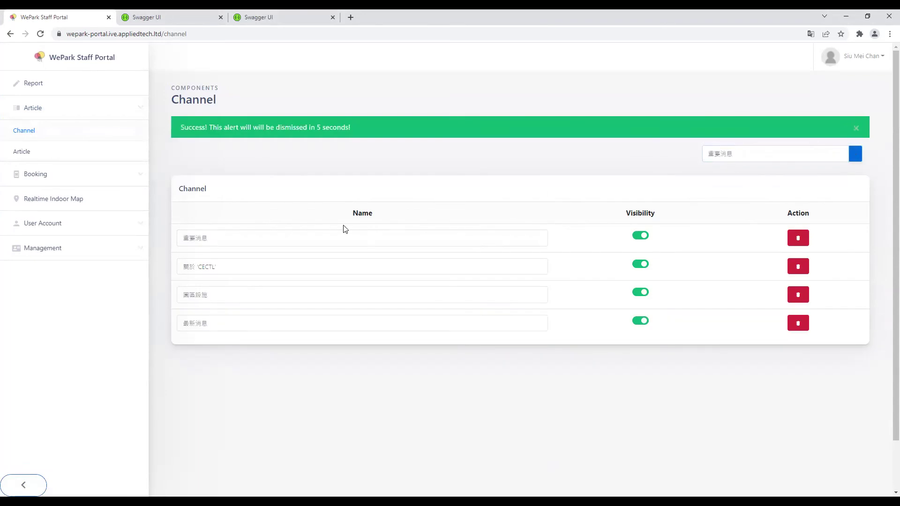
Step: Rename the 重要消息 channel to 重要消息123
click(205, 239)
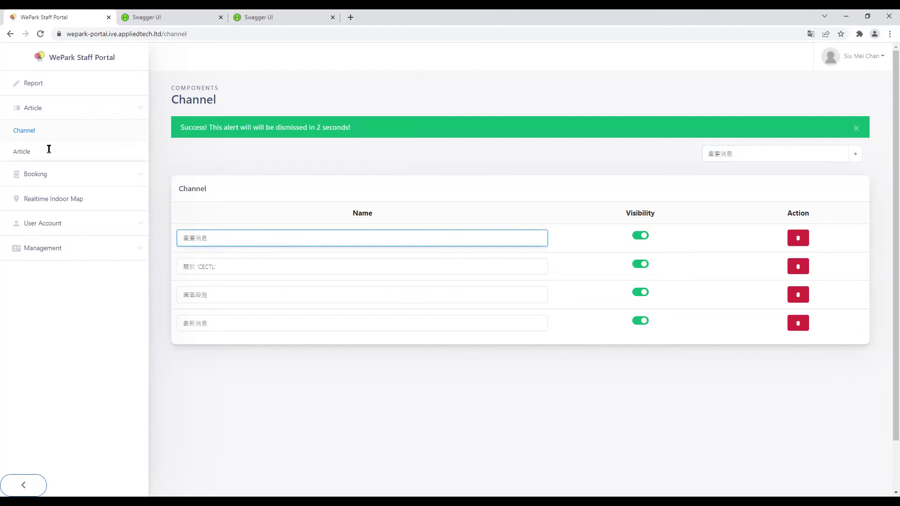
double_click(218, 163)
click(219, 209)
key(shift+Left)
key(shift+Left)
key(shift+Left)
key(shift+Left)
click(543, 209)
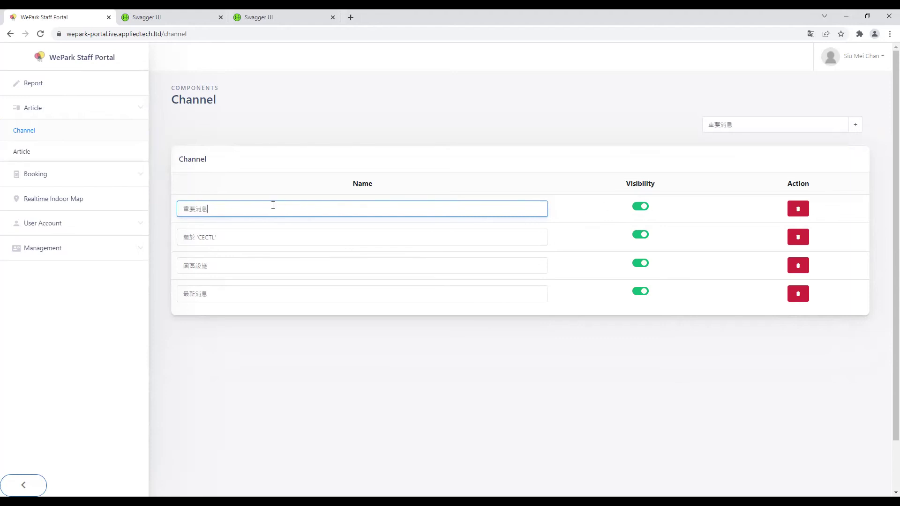
text(123)
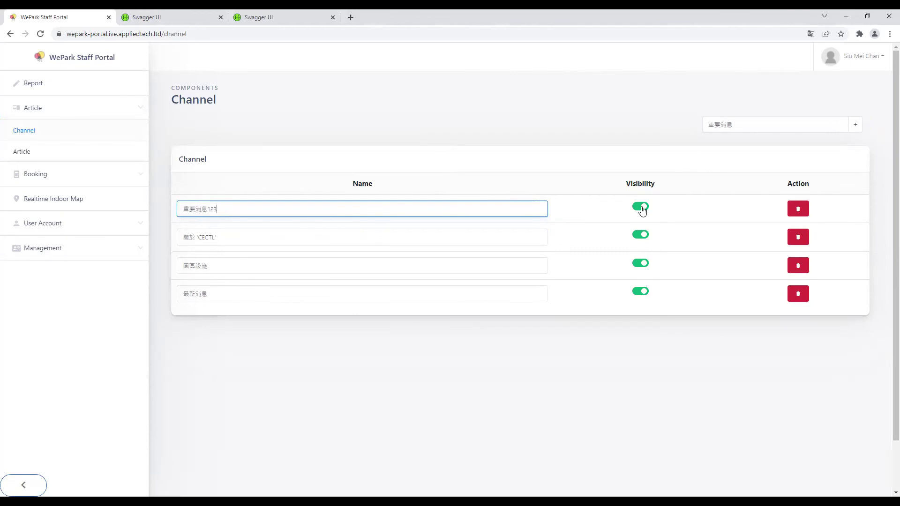
click(641, 207)
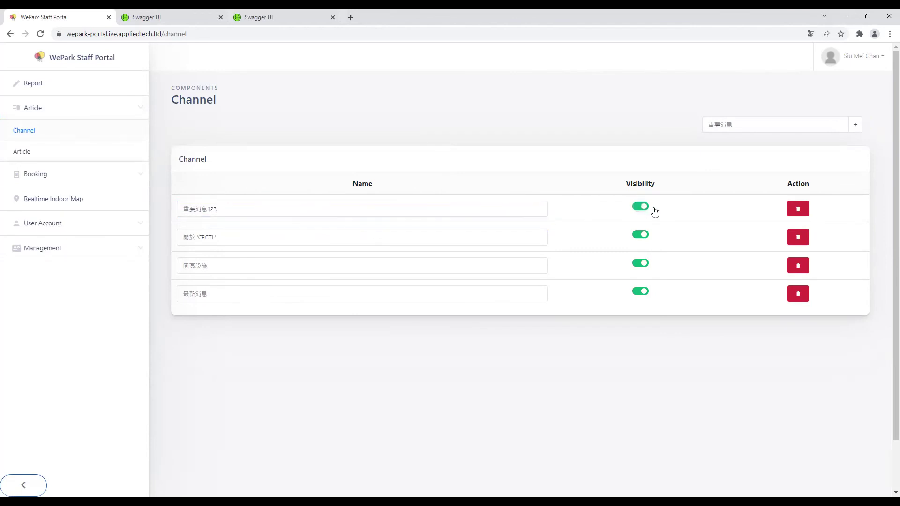
Step: Delete the 重要消息123 channel and go to the Article list
click(798, 208)
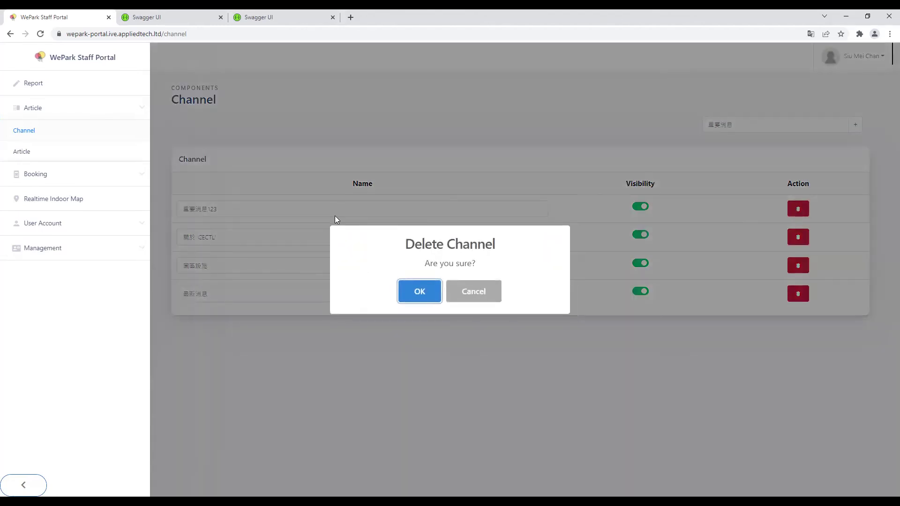
click(418, 290)
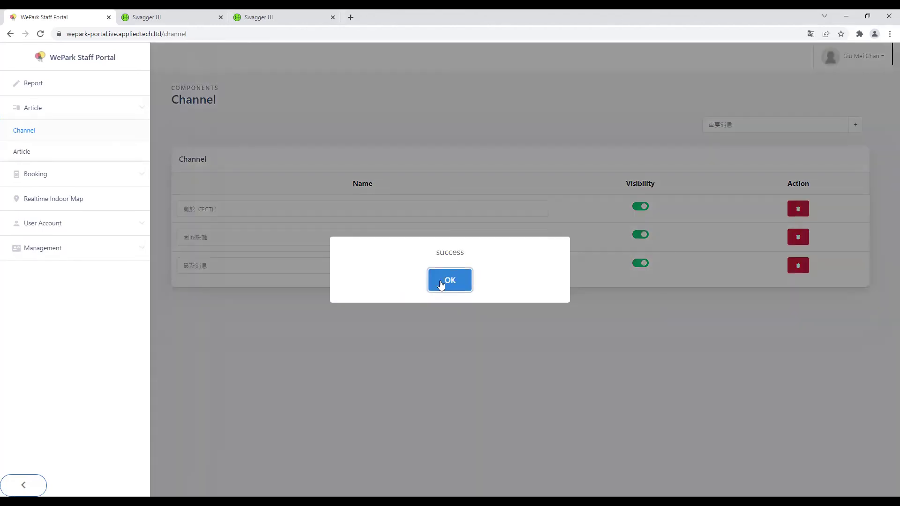
click(444, 282)
click(47, 152)
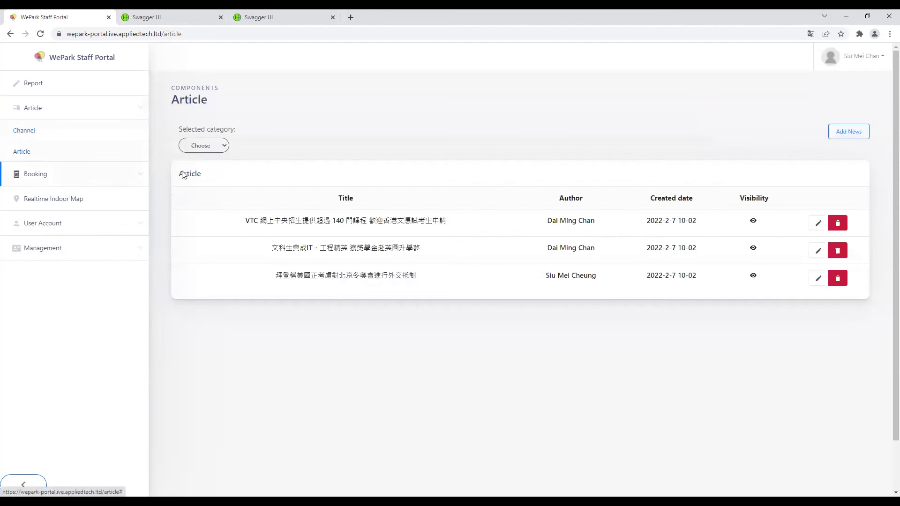
Step: Start a new article with English title 'NEws' and body 'news'
drag(250, 220, 465, 230)
click(463, 225)
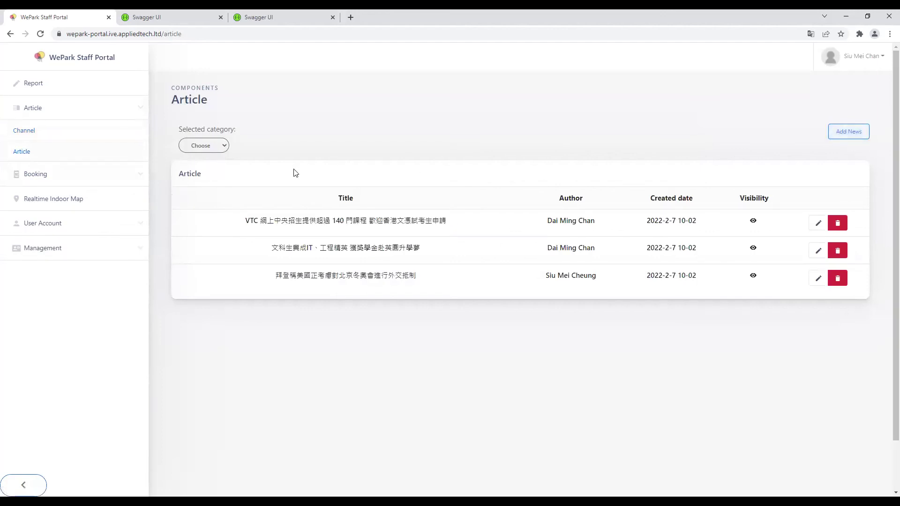
click(841, 136)
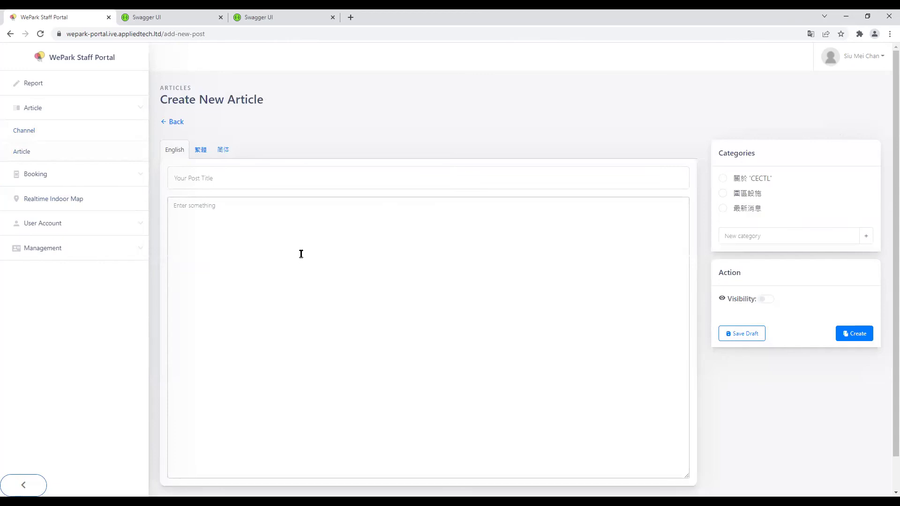
click(275, 181)
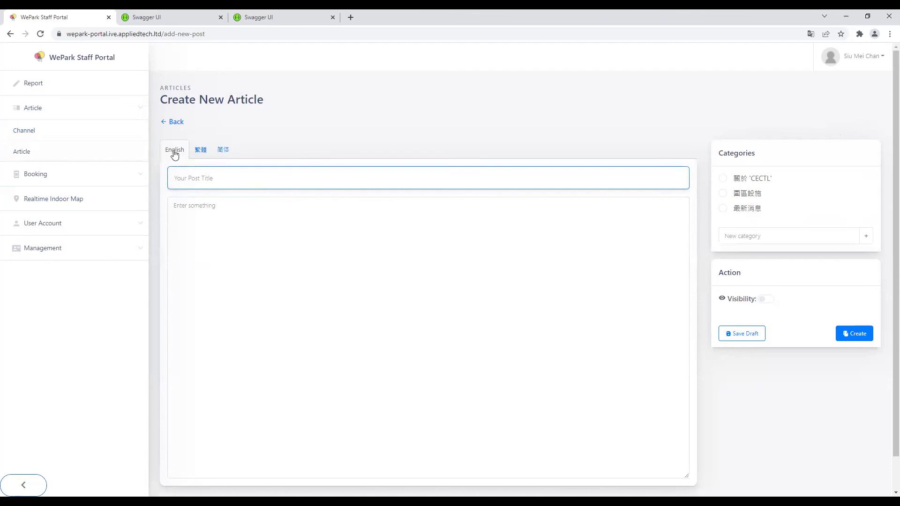
click(199, 151)
click(169, 152)
click(226, 174)
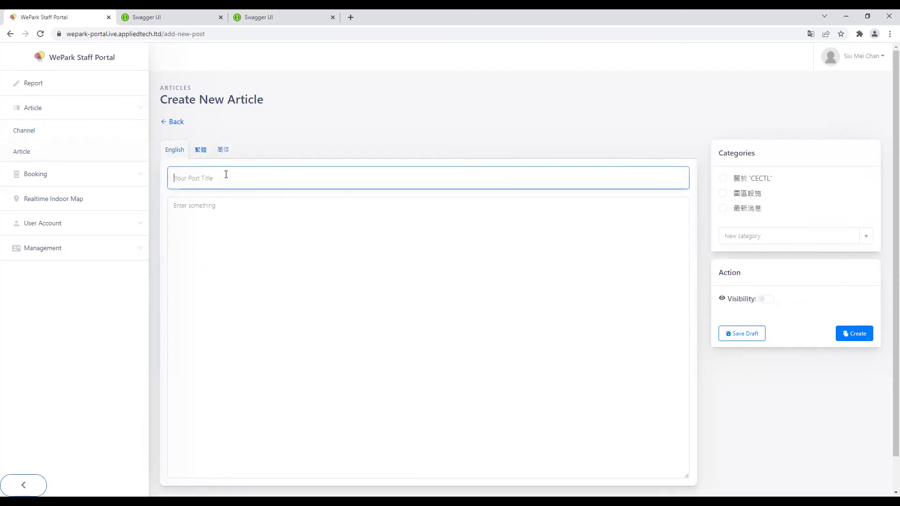
text(NE)
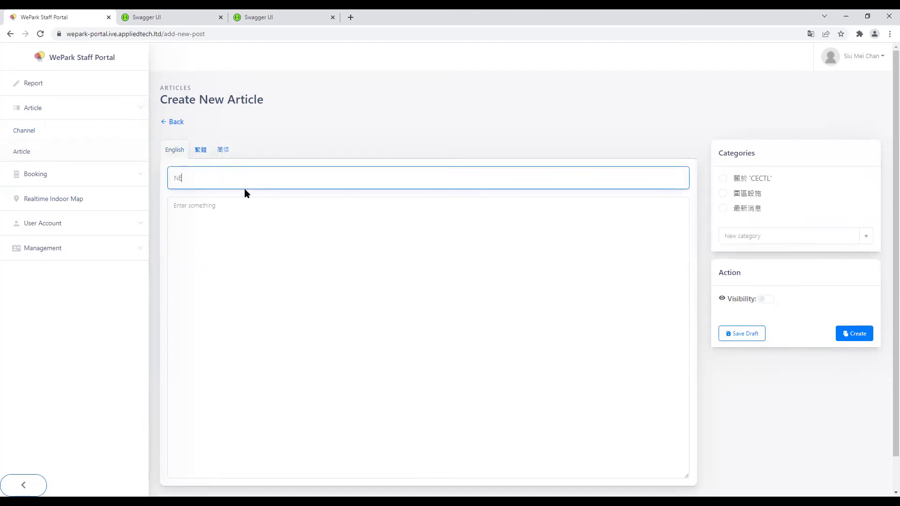
text(ws)
click(215, 217)
text(news)
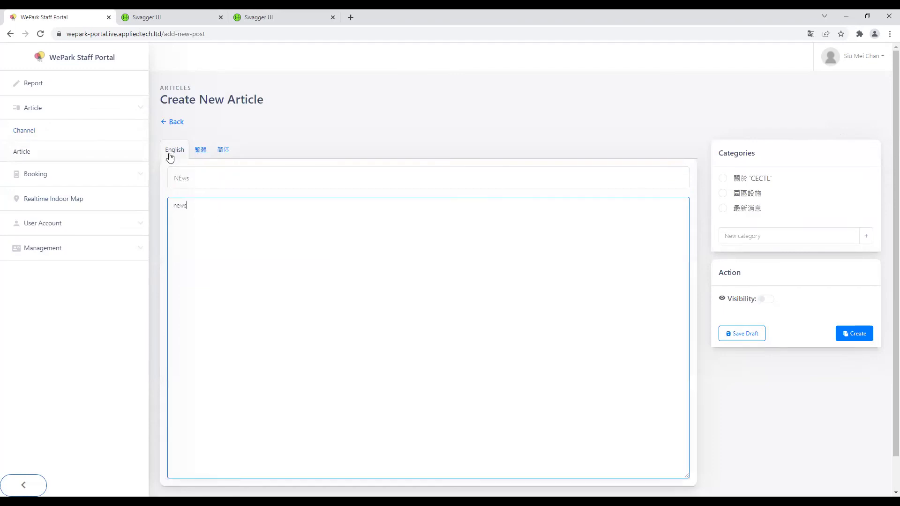
Step: Enter Traditional Chinese title and body '12', and Simplified Chinese title and body '456'
click(203, 153)
click(212, 179)
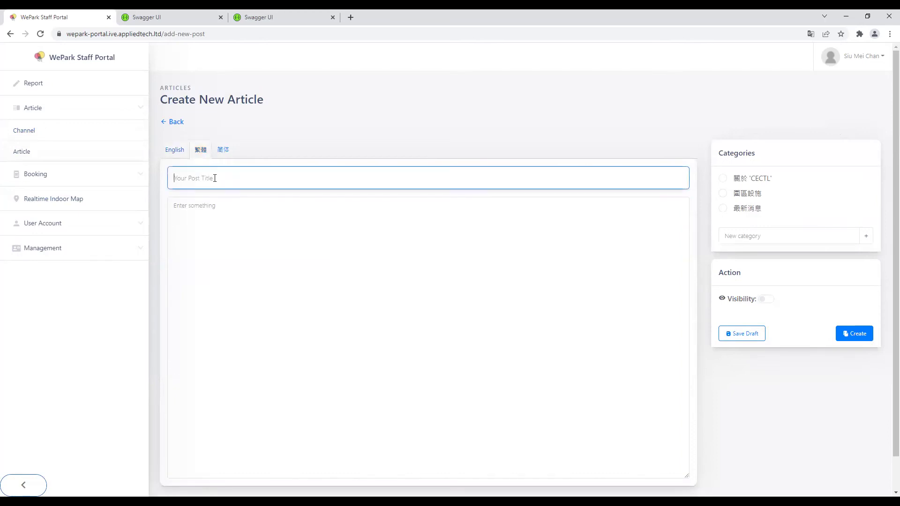
text(12)
click(215, 203)
text(12)
click(216, 151)
click(217, 177)
text(456)
click(214, 215)
text(456)
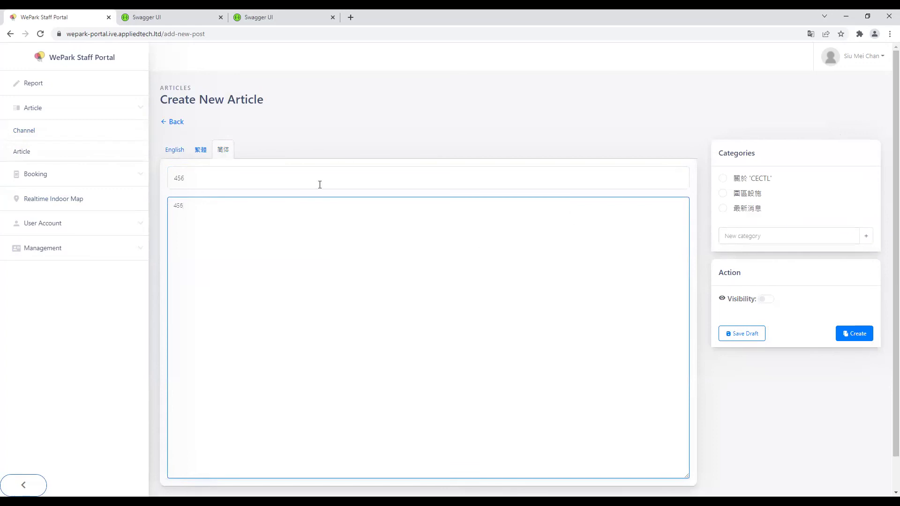
click(194, 175)
click(240, 219)
Step: File the article under 最新消息, make it visible, and create it
click(746, 194)
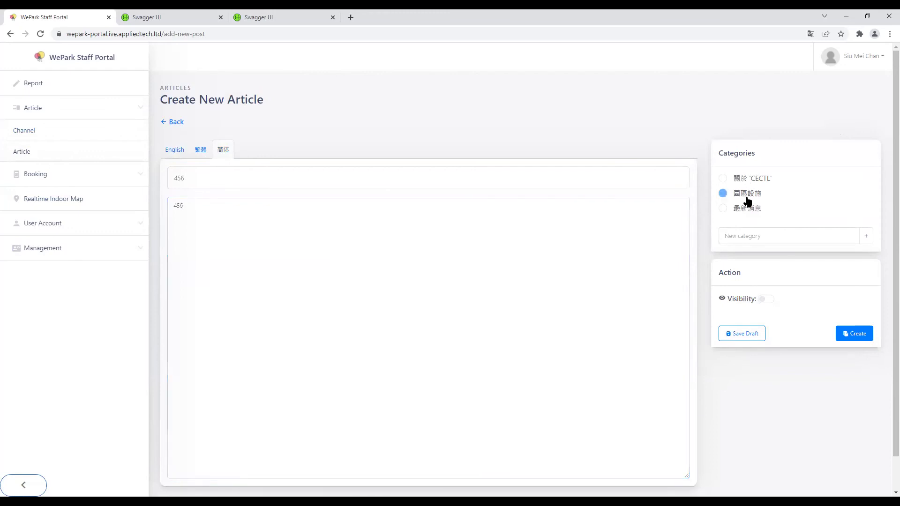
click(748, 209)
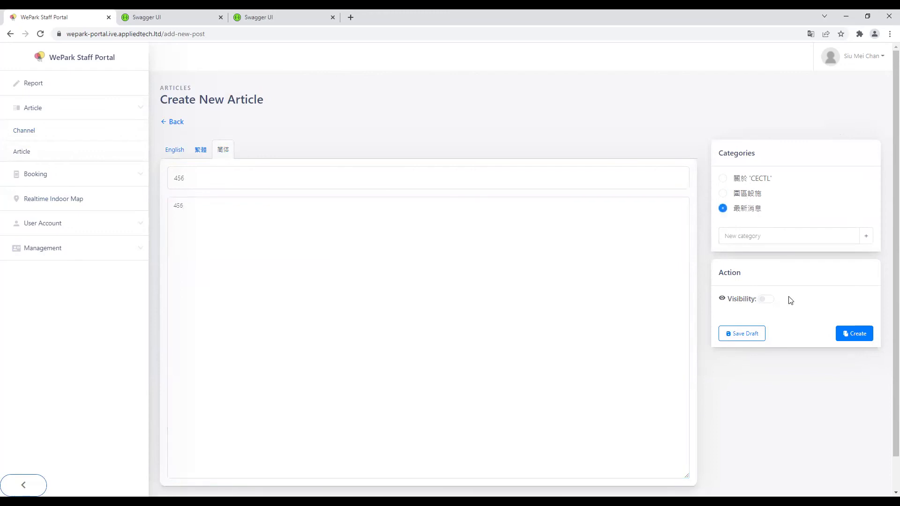
click(765, 303)
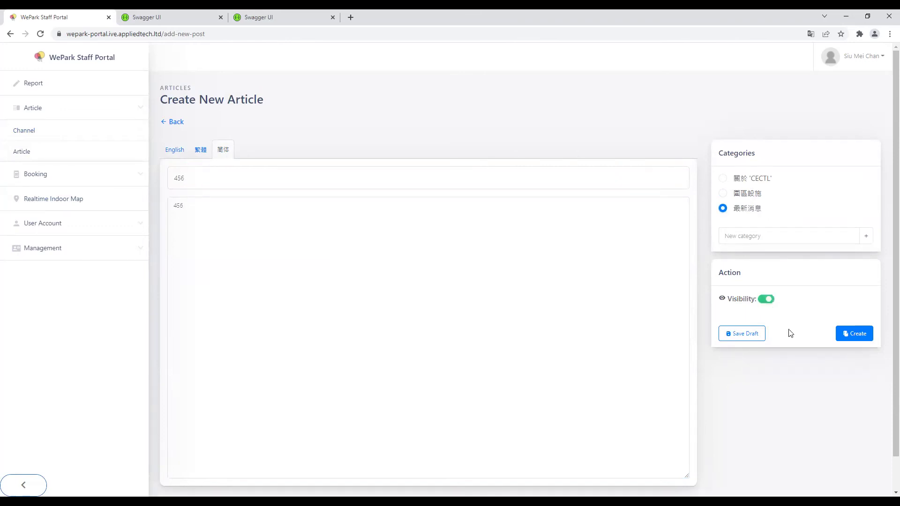
click(848, 335)
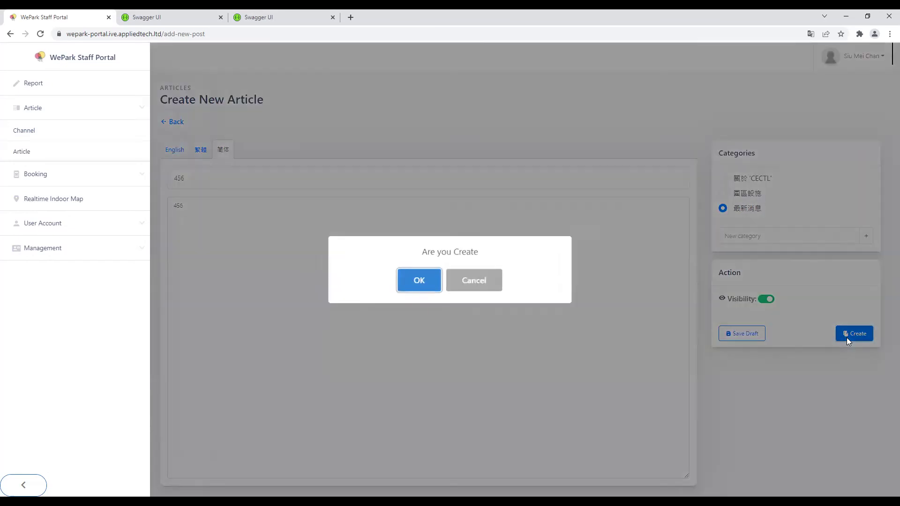
click(411, 281)
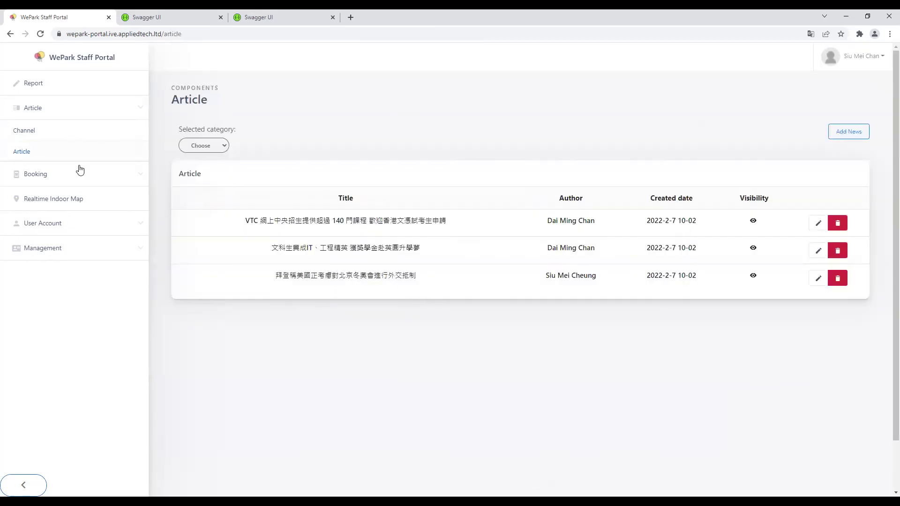
Step: Confirm the new 123 article is listed, then view the Article Analytics report
drag(324, 223, 690, 226)
click(710, 248)
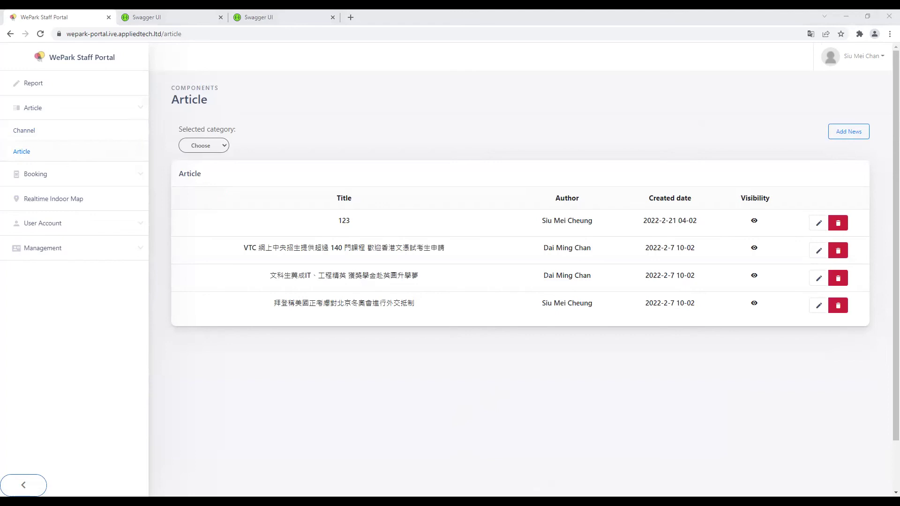
click(32, 92)
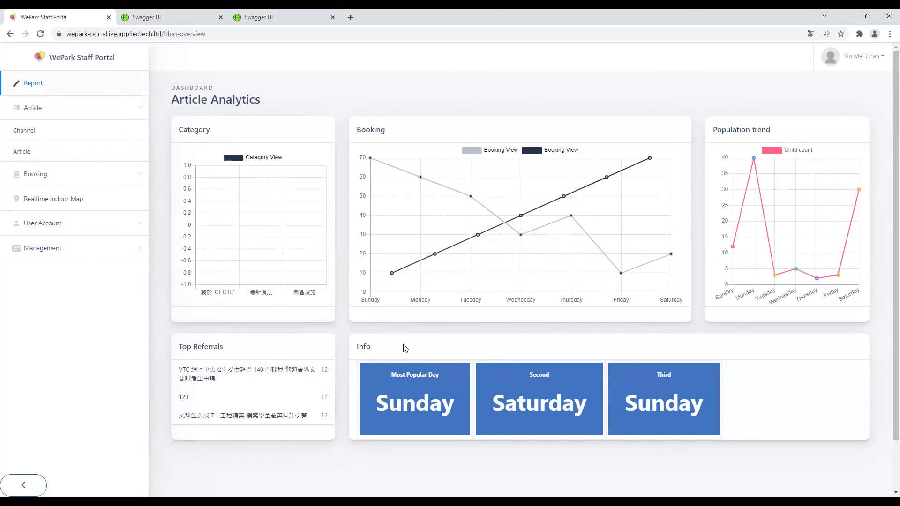
drag(356, 346, 371, 348)
click(365, 216)
Step: Look over the analytics report headings, then open Staff Management
drag(298, 298, 305, 288)
click(300, 183)
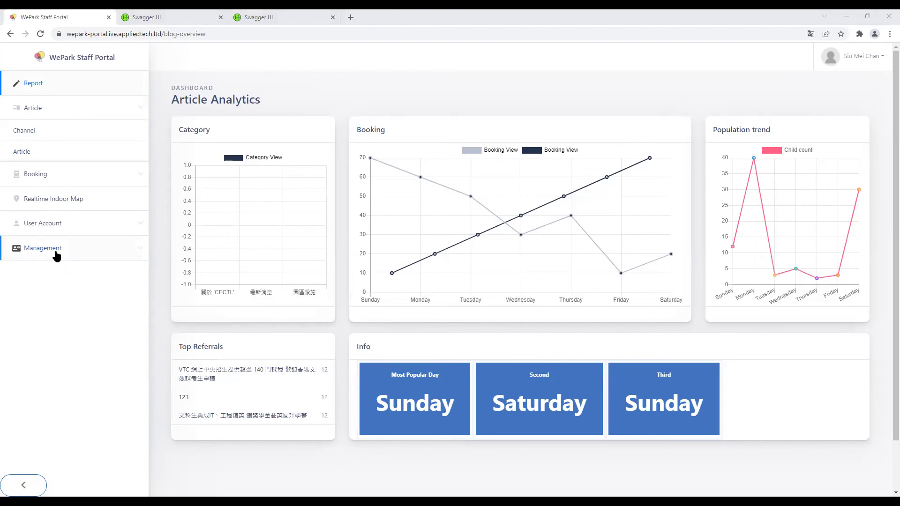
click(55, 253)
click(66, 229)
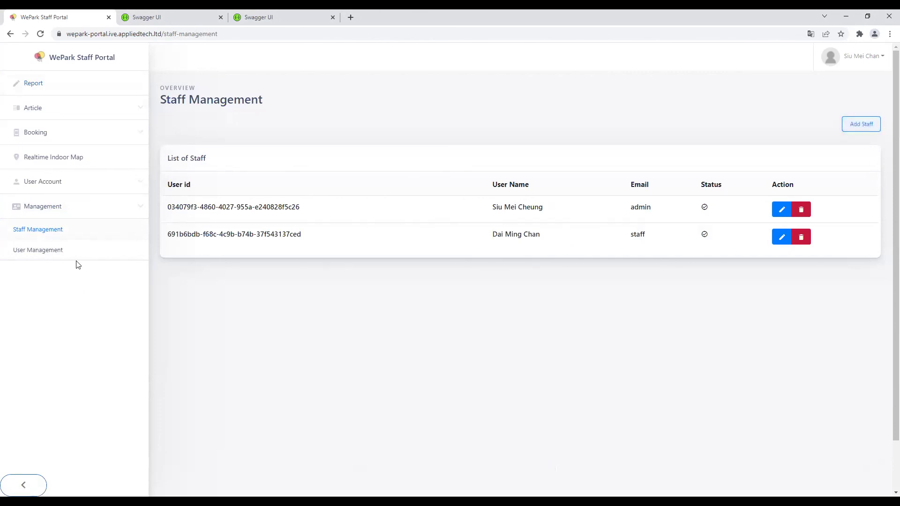
Step: Start a new staff account and fill in the first and last names
click(861, 124)
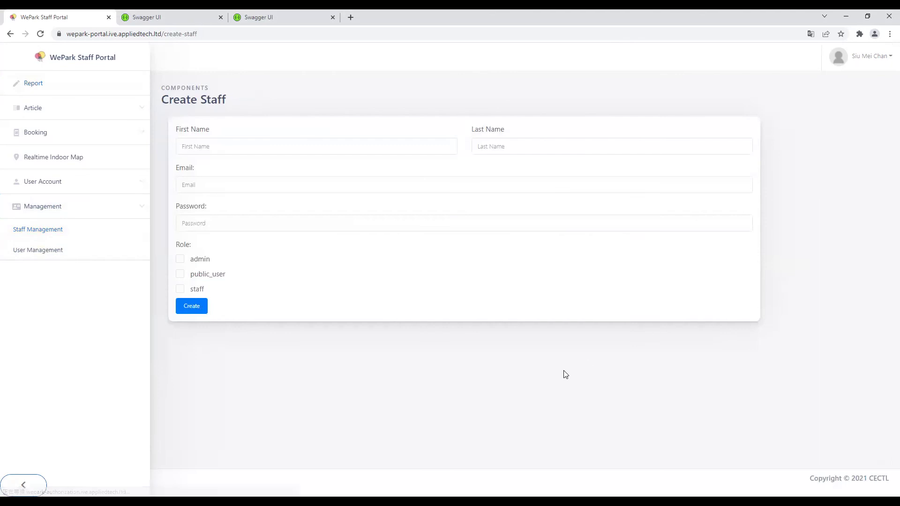
click(61, 238)
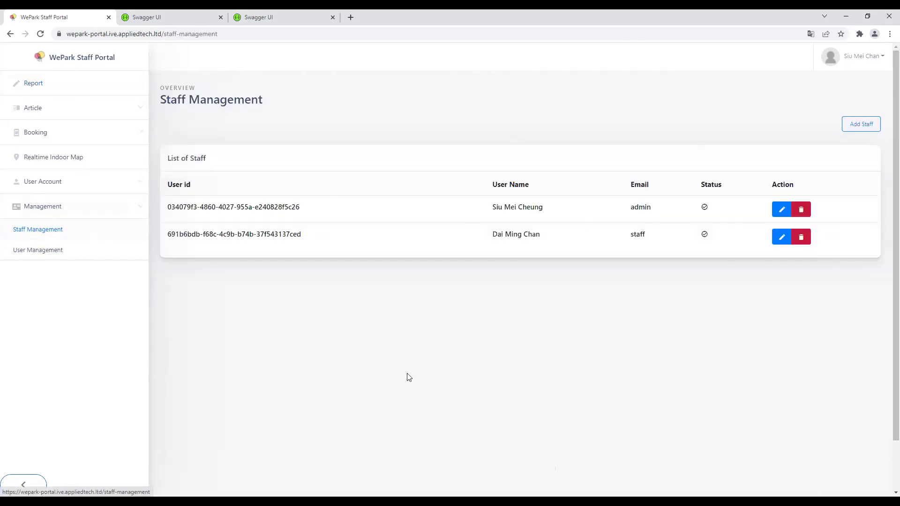
click(859, 129)
click(247, 143)
text(Ken)
click(241, 167)
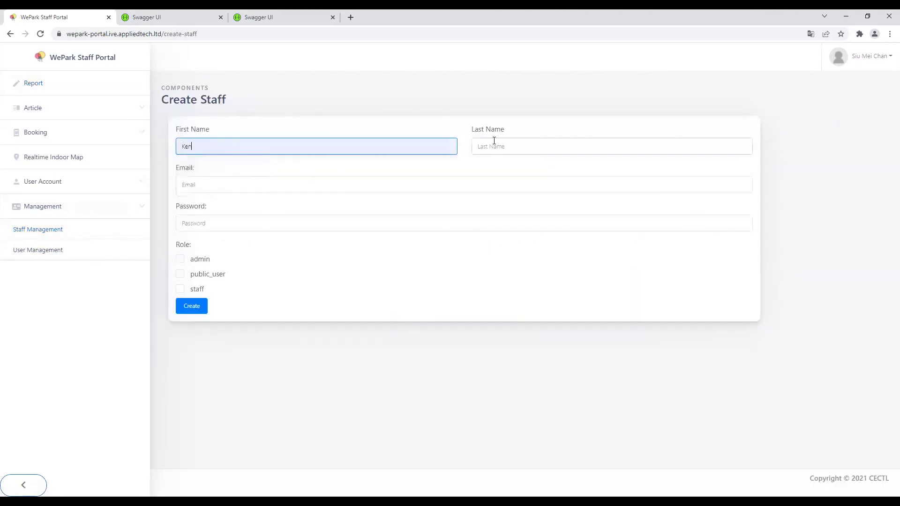
click(492, 142)
click(487, 183)
Step: Add the e-mail and password, assign the staff role, create it, and return to the list
click(226, 190)
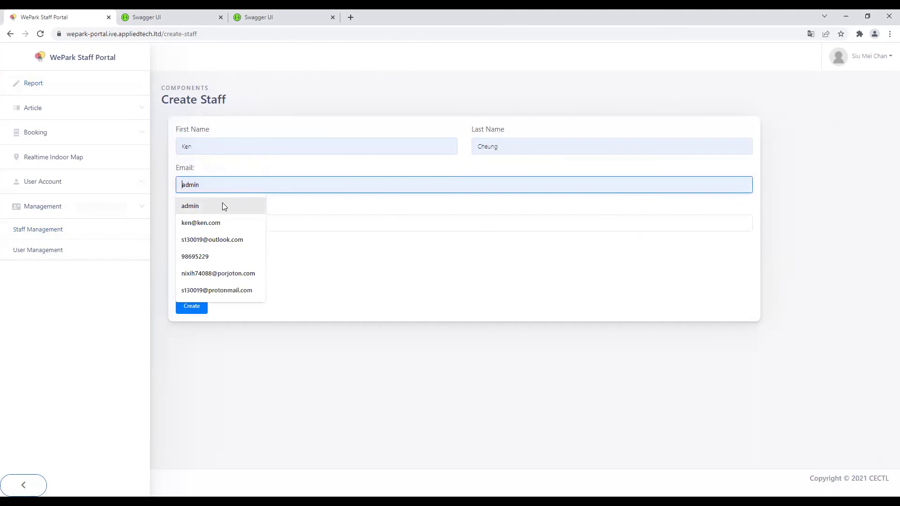
click(221, 238)
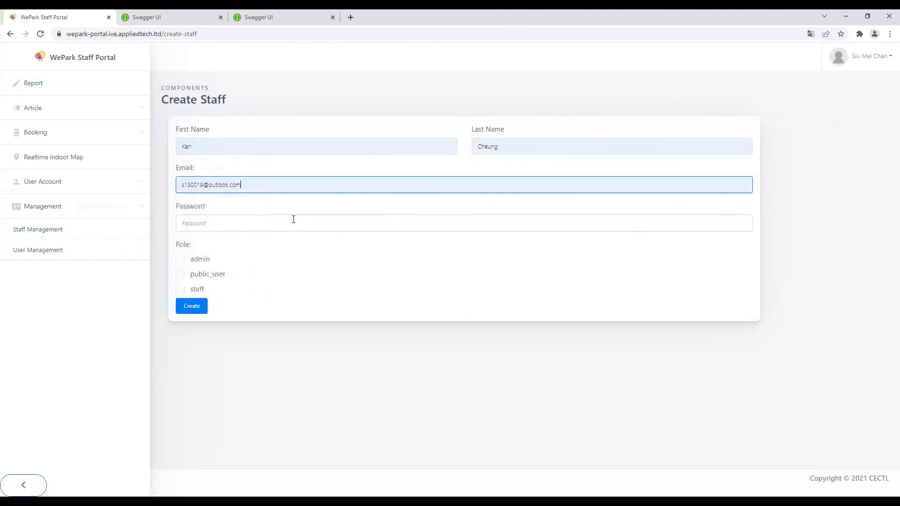
click(295, 221)
text(123)
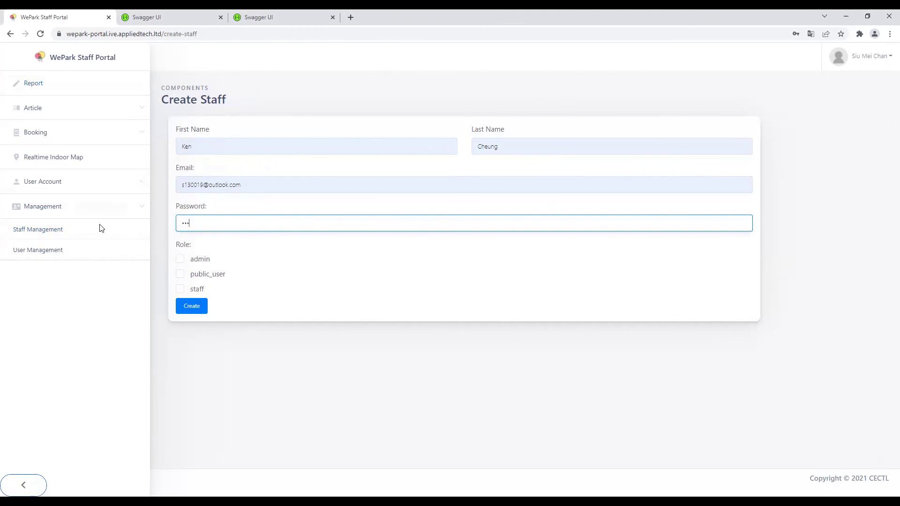
click(189, 291)
click(191, 309)
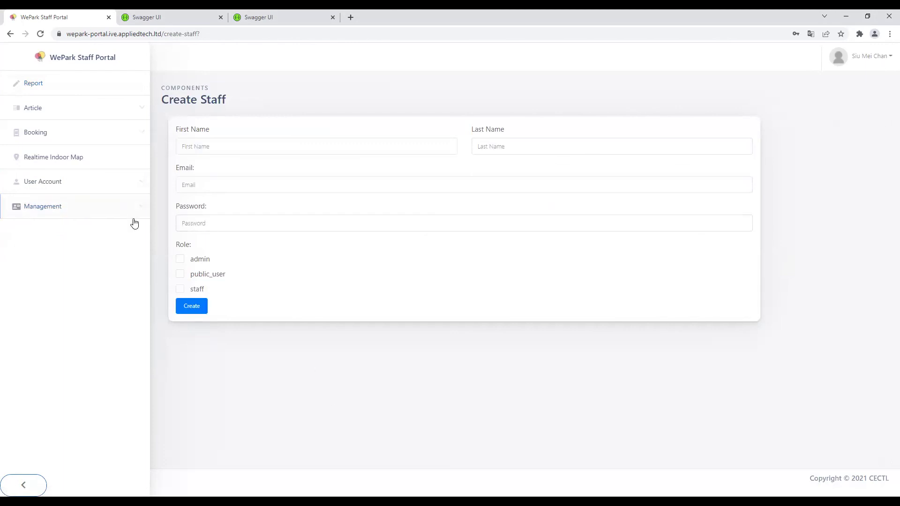
click(85, 218)
click(85, 229)
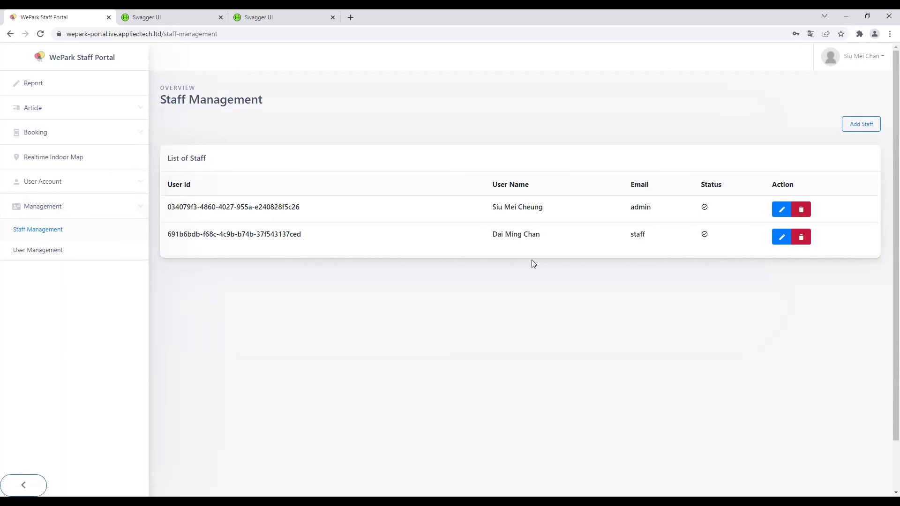
click(781, 238)
click(393, 122)
click(496, 122)
click(375, 160)
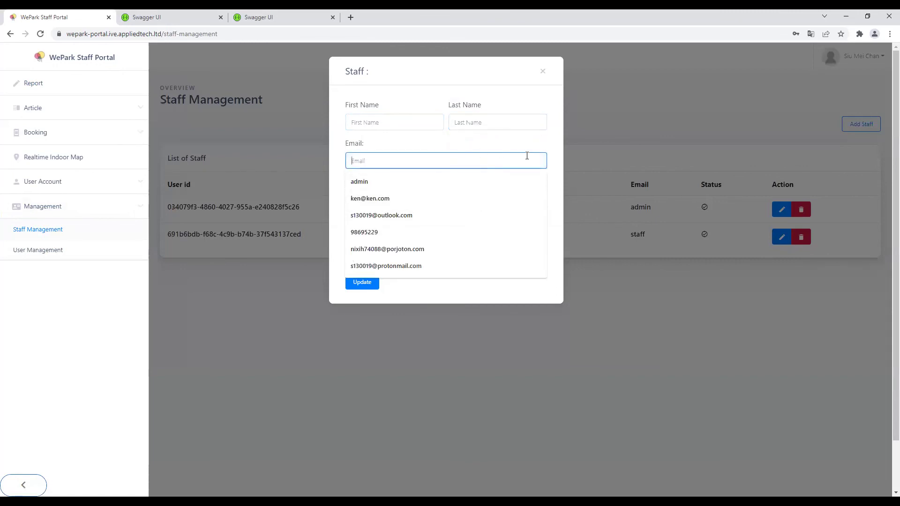
click(506, 175)
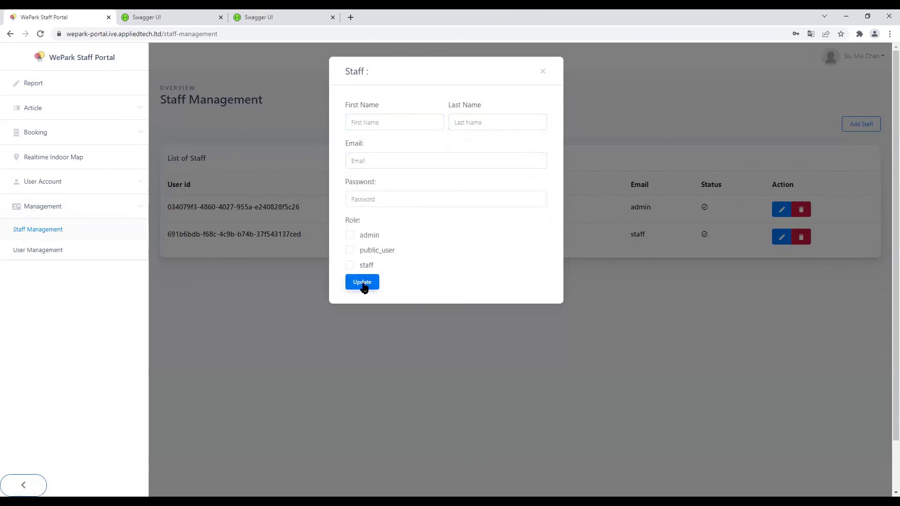
click(543, 71)
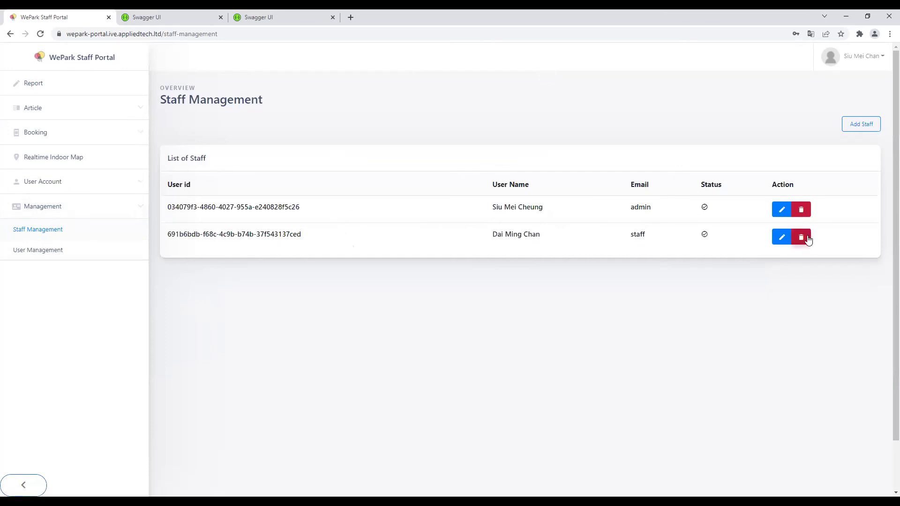
click(802, 239)
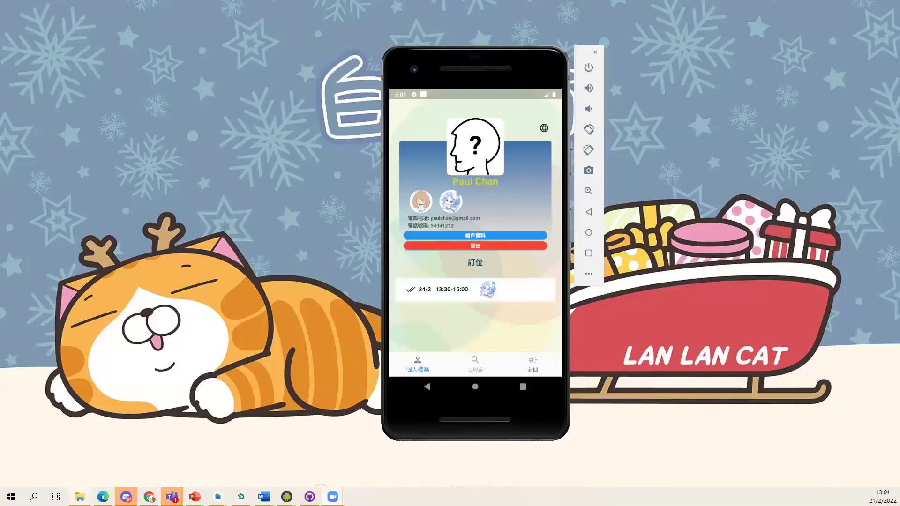
Step: Close the notification shade and read the VTC admissions article under 新聞 > 關於 'CECTL'
drag(474, 98, 458, 378)
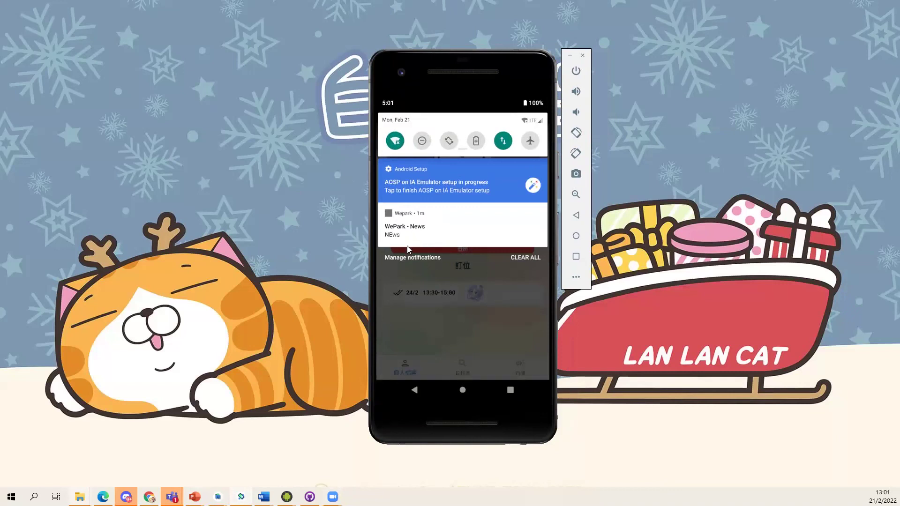
click(459, 305)
click(522, 368)
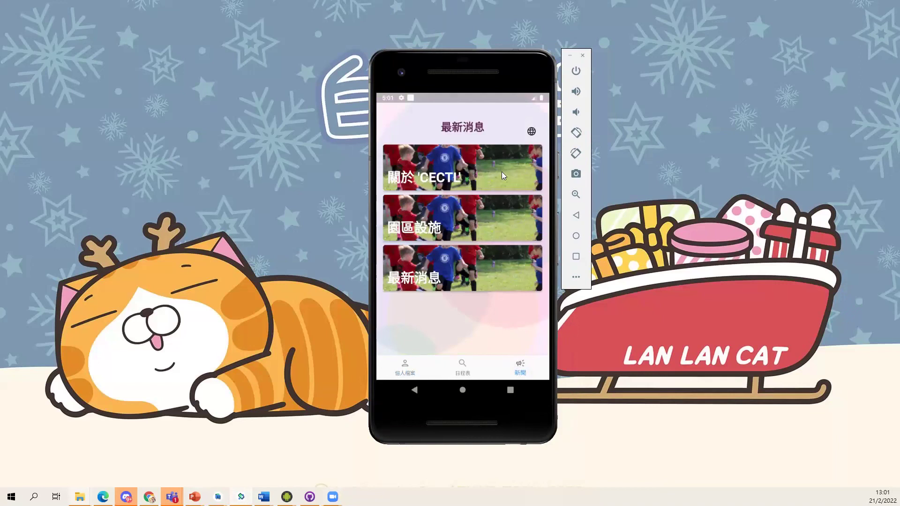
click(474, 173)
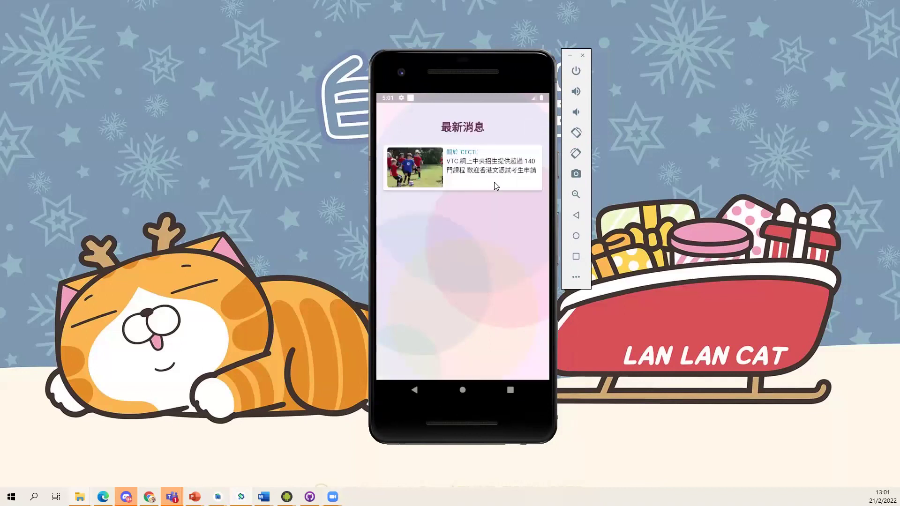
click(488, 181)
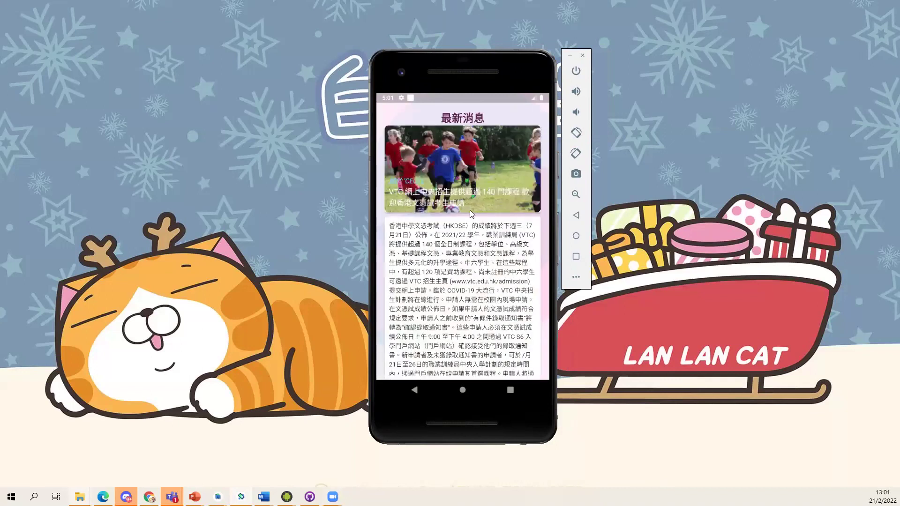
click(423, 390)
Step: Switch the app language to English and view the About 'CECTL' news
click(414, 390)
click(532, 136)
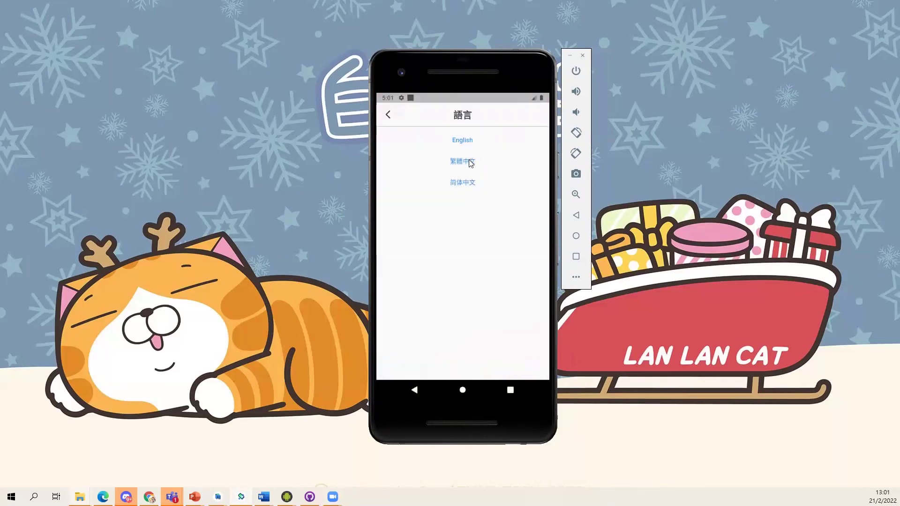
click(457, 141)
click(388, 116)
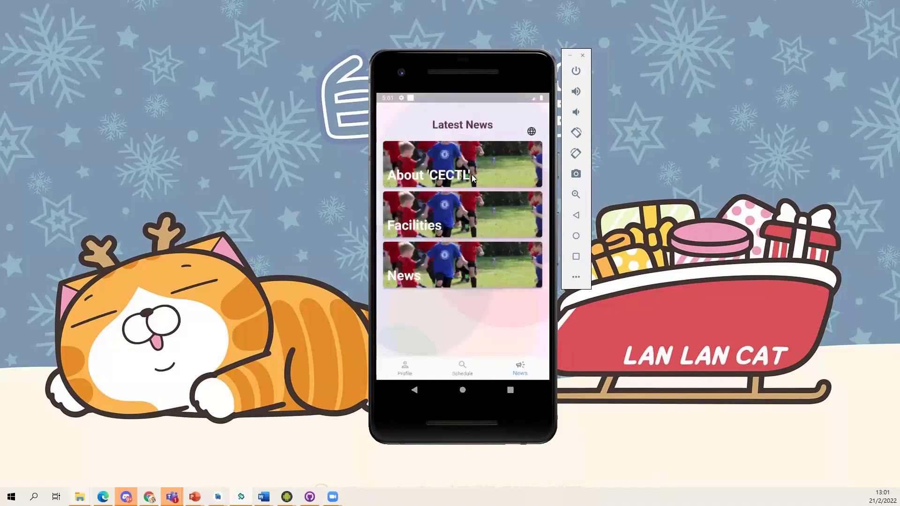
click(476, 177)
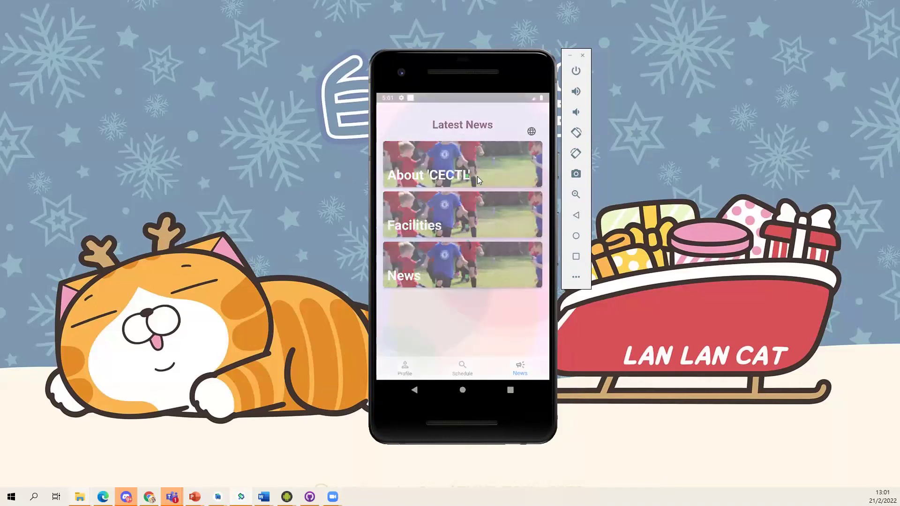
click(415, 390)
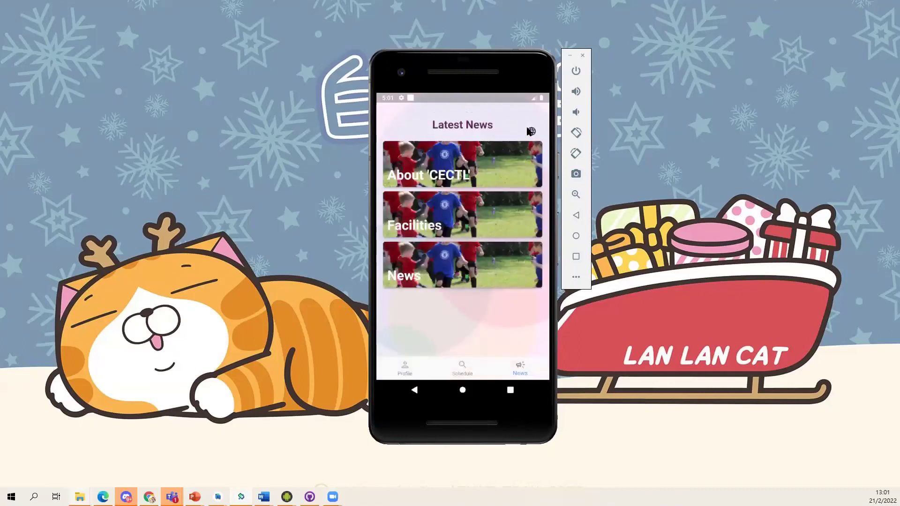
Step: Switch the app language to 简体中文 and check the 园区设施 news category
click(530, 131)
click(461, 184)
click(389, 118)
click(466, 216)
click(414, 389)
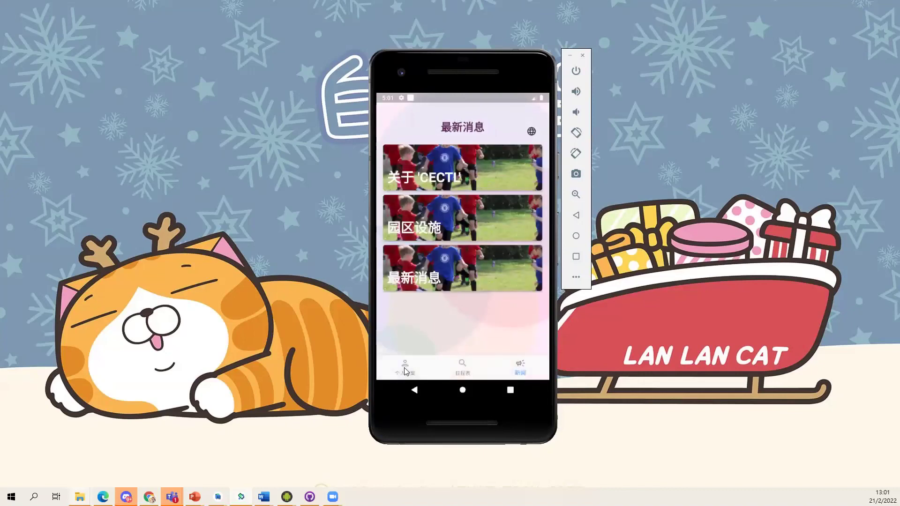